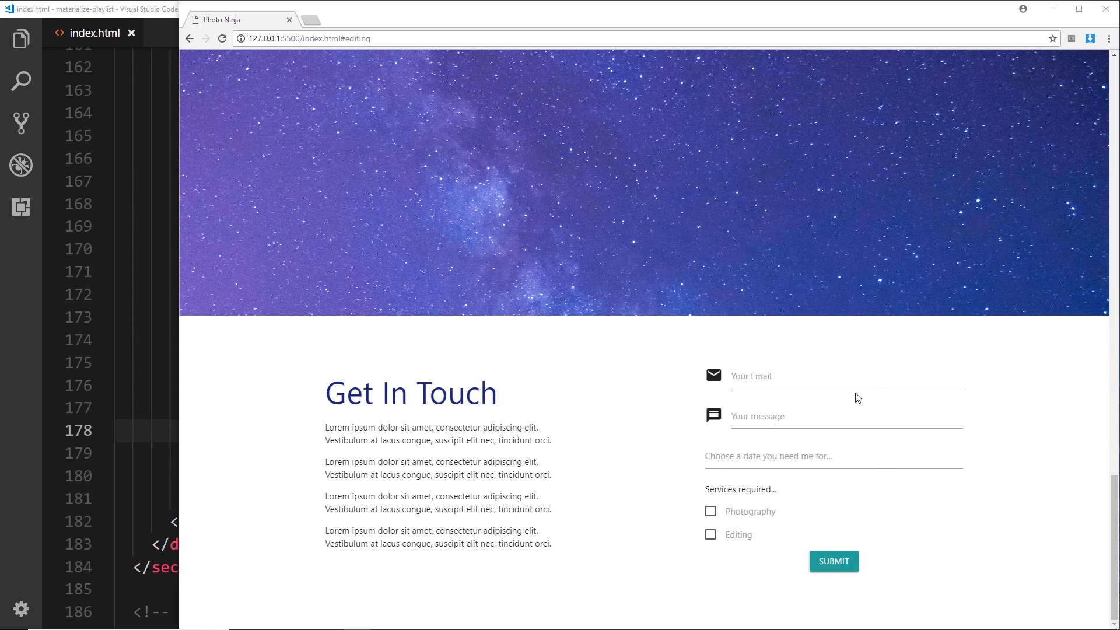
- Add footer.page-footer.grey.darken-3 below the footer comment with placeholder text and save
click(10, 321)
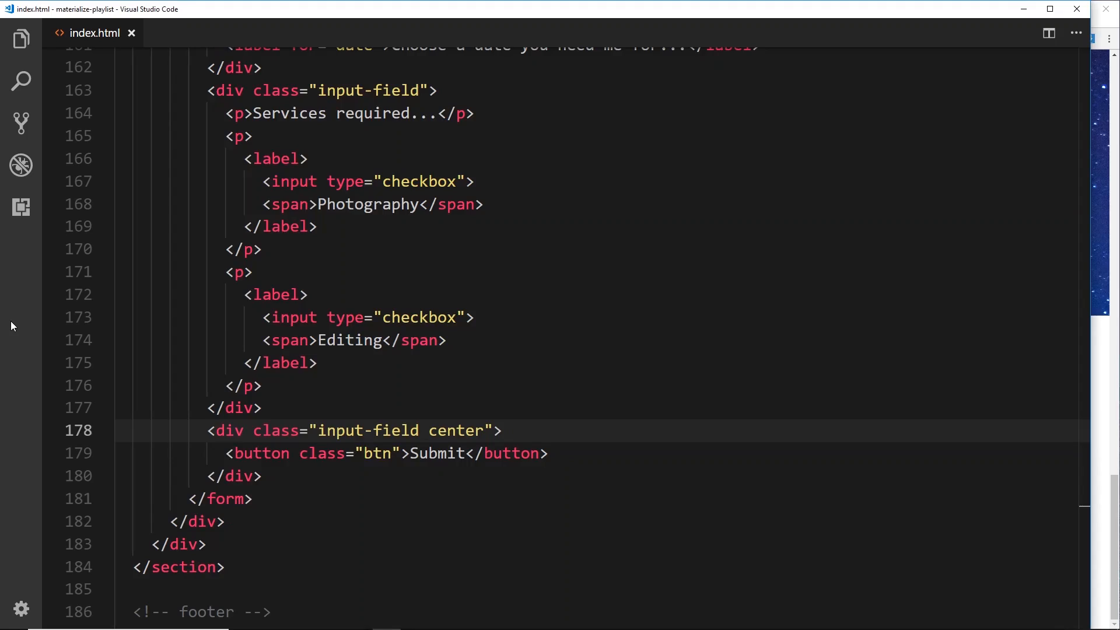
scroll(560, 351, down, 4)
click(350, 315)
click(289, 360)
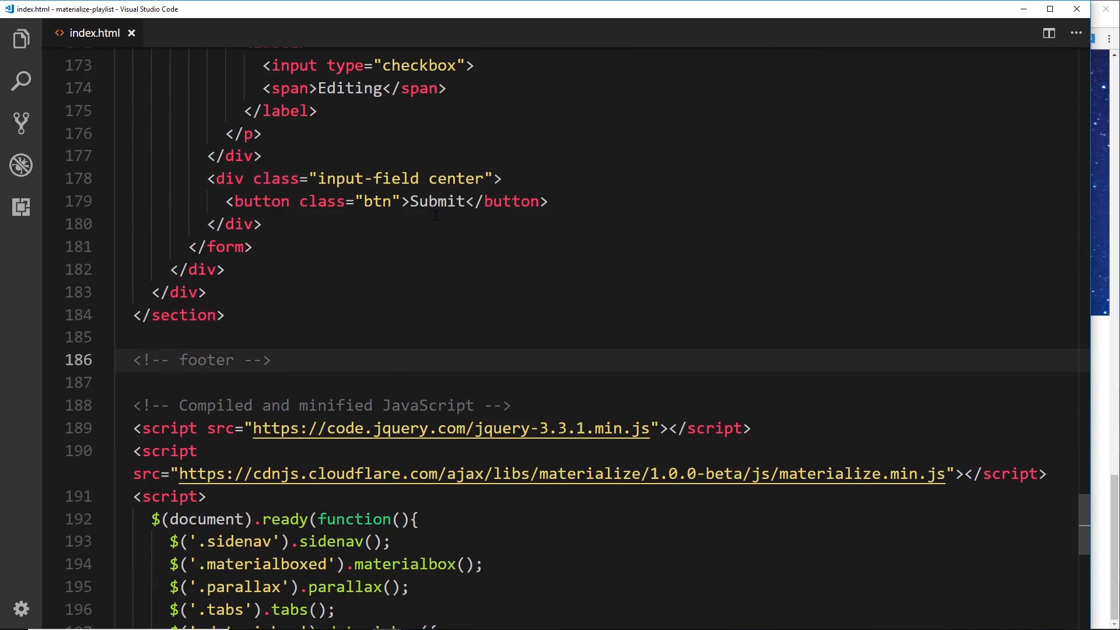
key(Return)
text(footer)
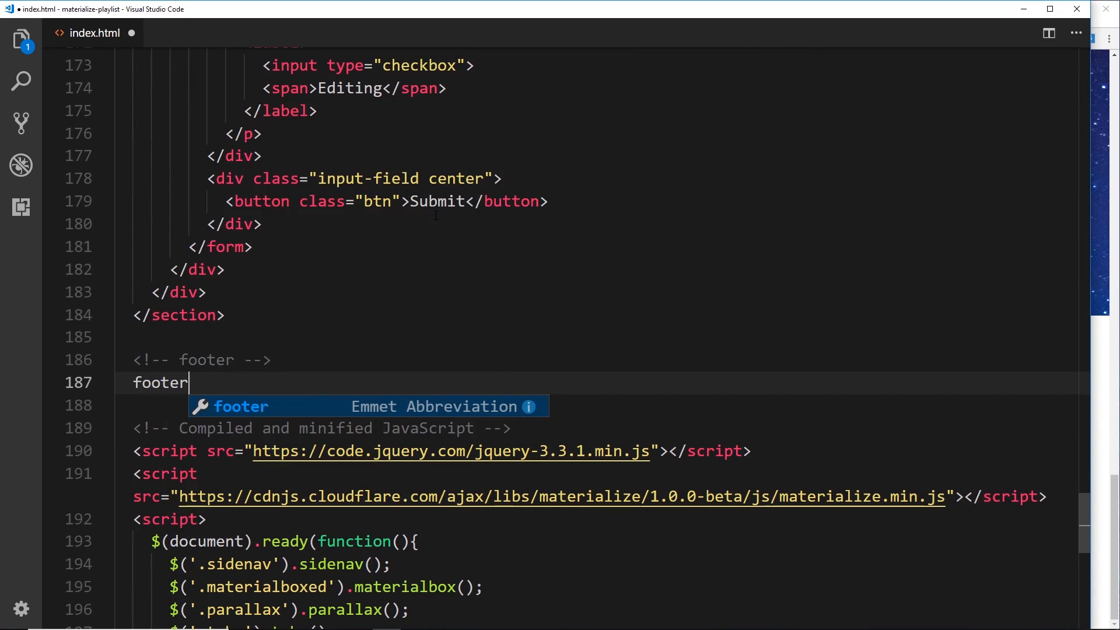
text(.)
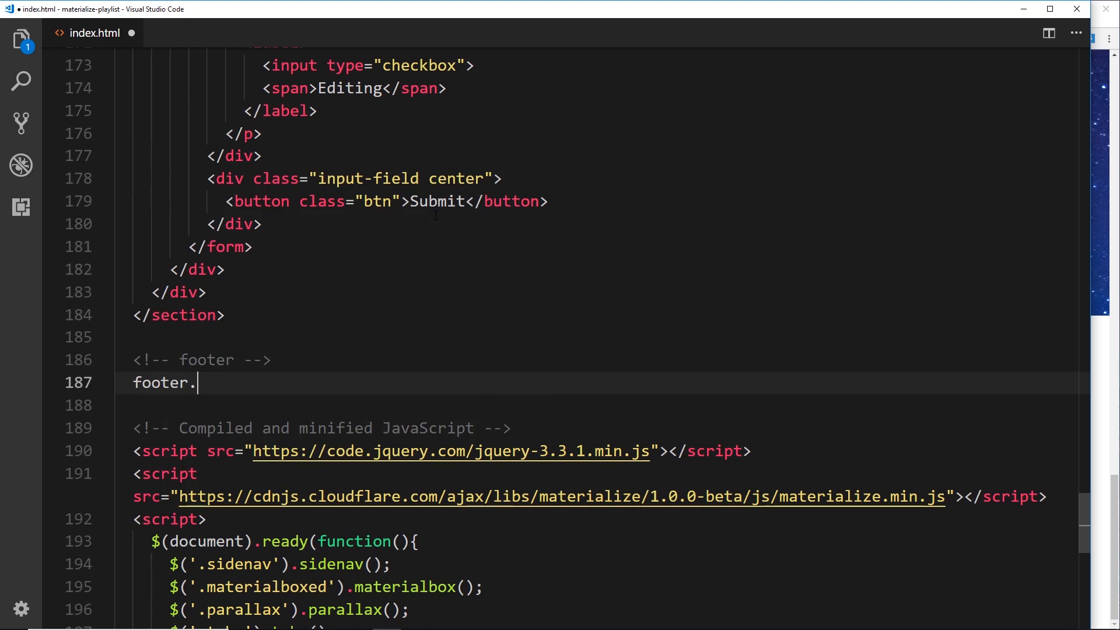
text(page-foote)
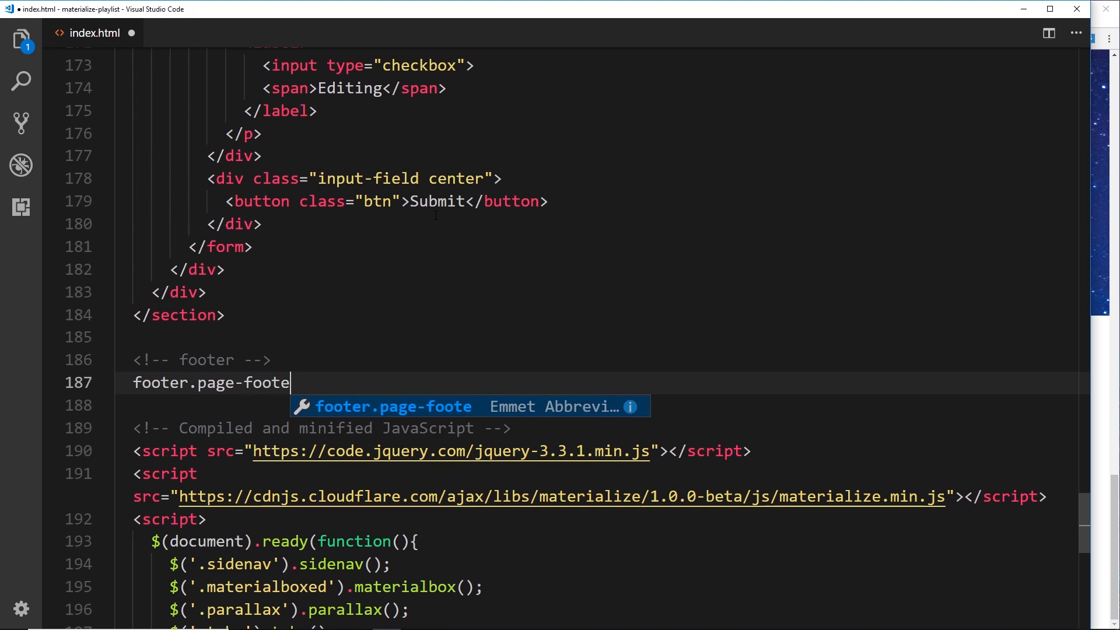
text(r)
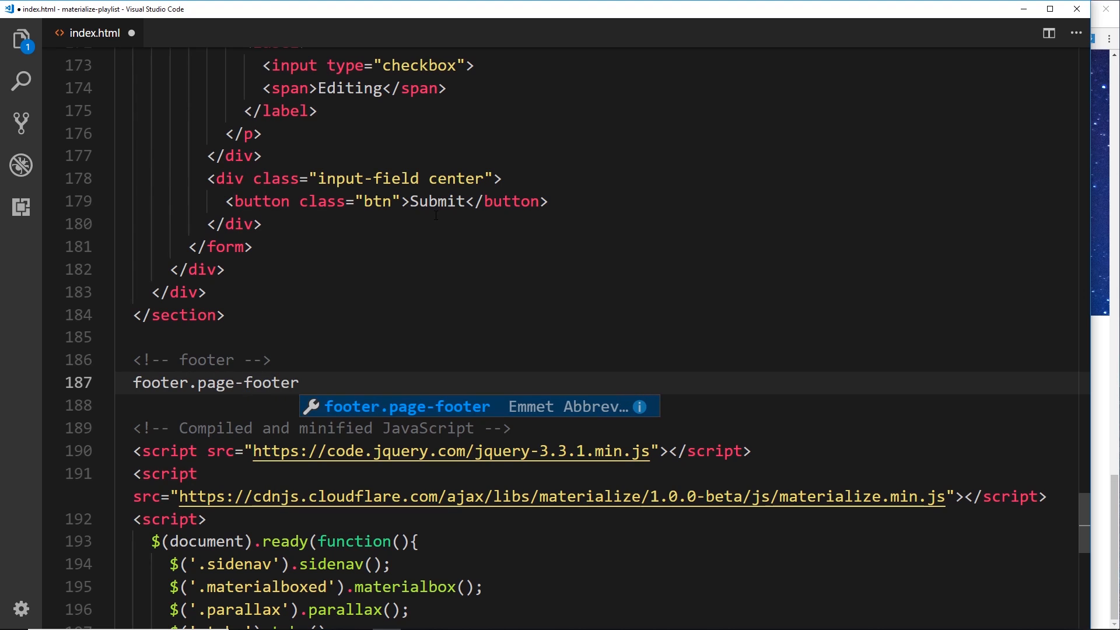
text(.grey.darken-3)
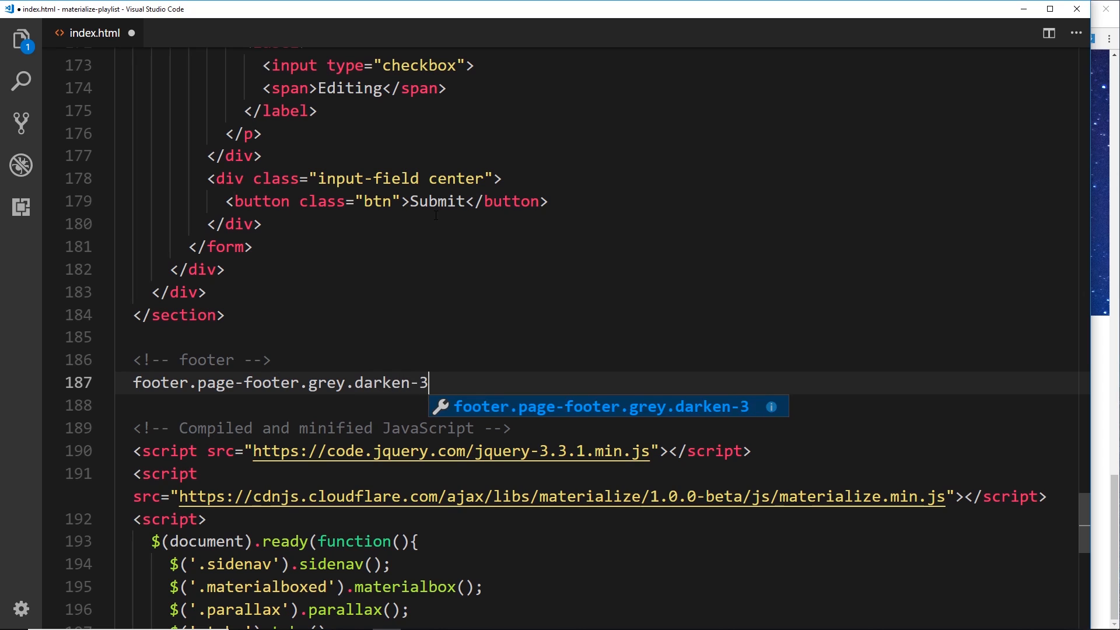
key(Tab)
key(Return)
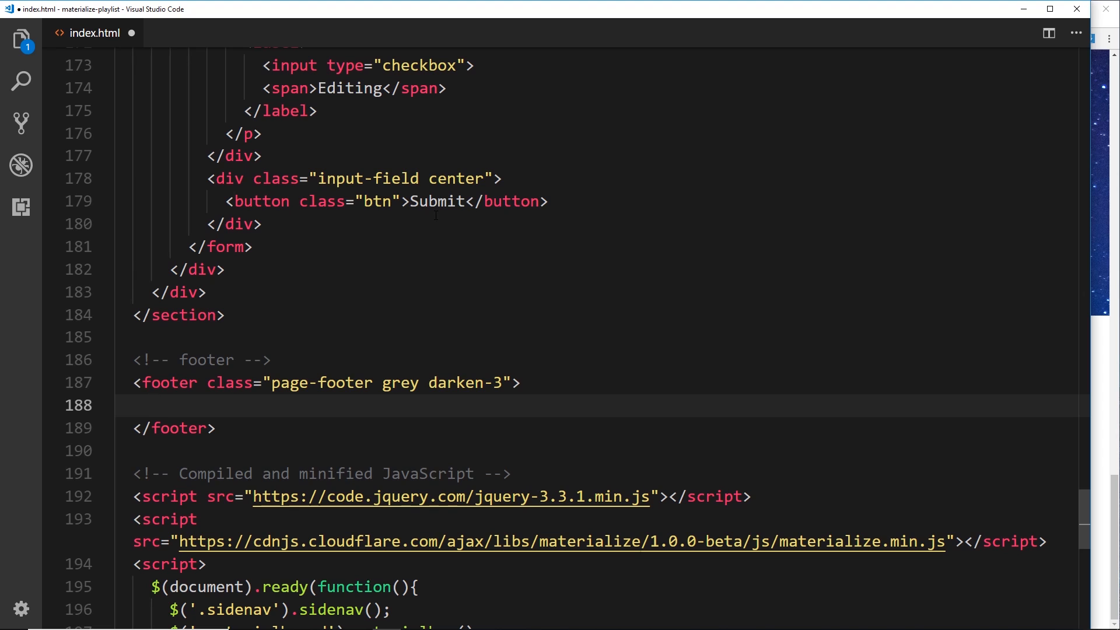
text(dnjksd)
text(dk)
key(ctrl+s)
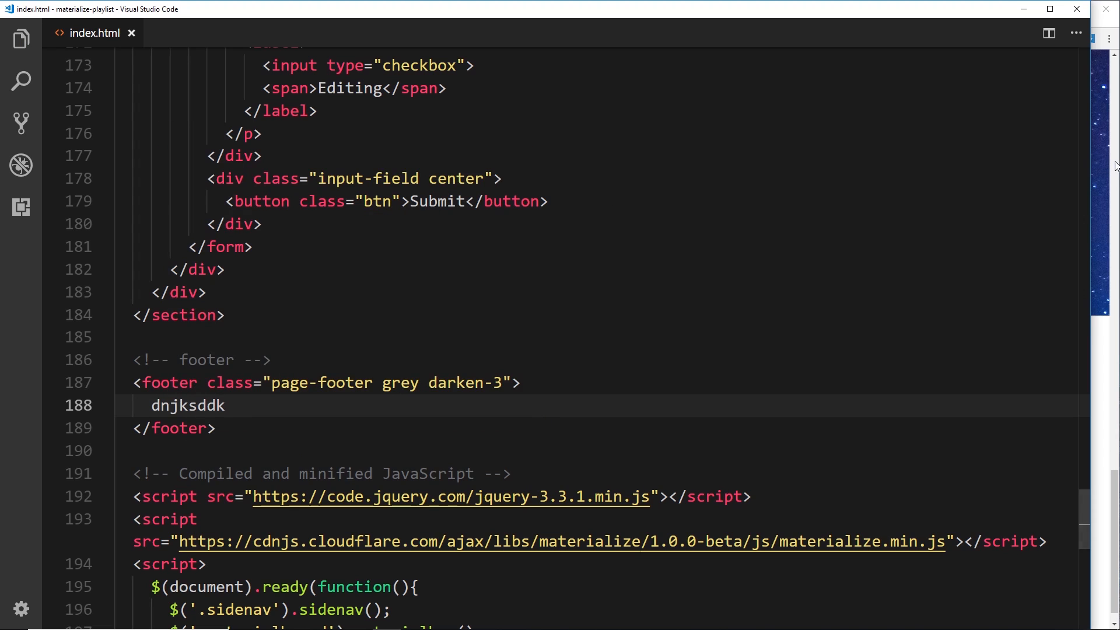
- Preview the footer in Chrome, then select its placeholder text for replacement
click(1101, 176)
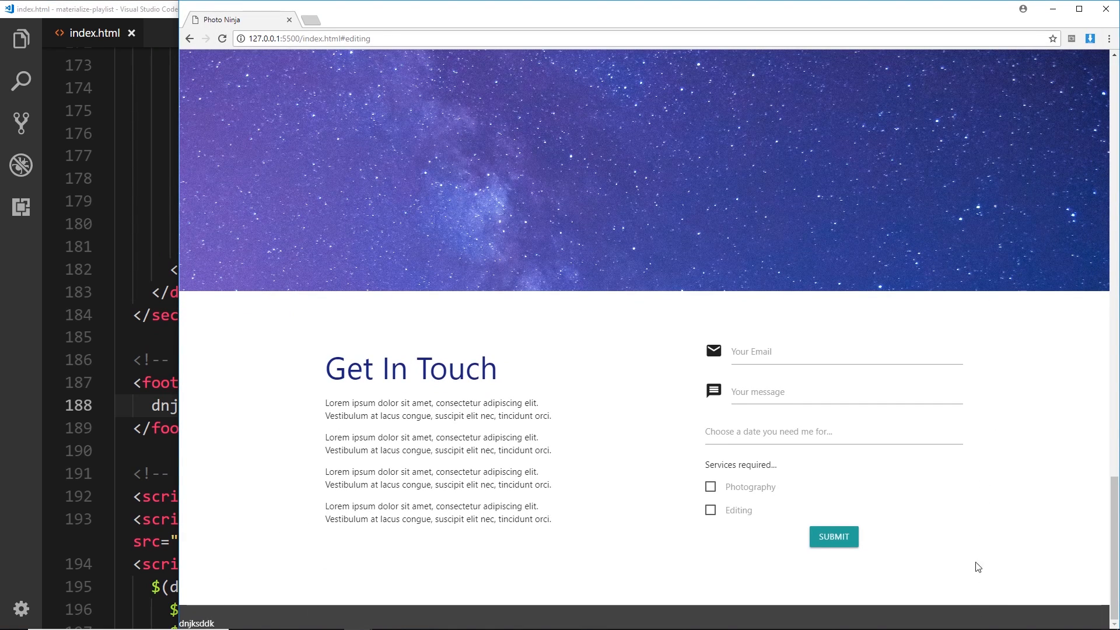
key(alt+Tab)
drag(226, 404, 152, 405)
text(div.cona)
- Replace the placeholder with an empty div.container block inside the footer
key(BackSpace)
text(tai)
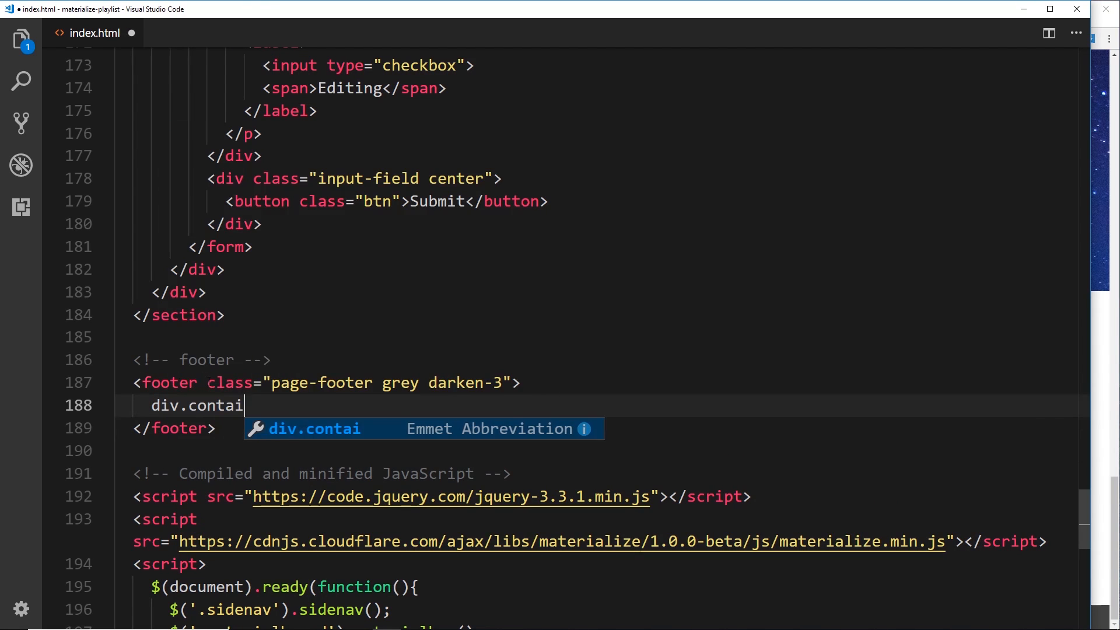
text(e)
key(BackSpace)
key(BackSpace)
text(iner)
key(Tab)
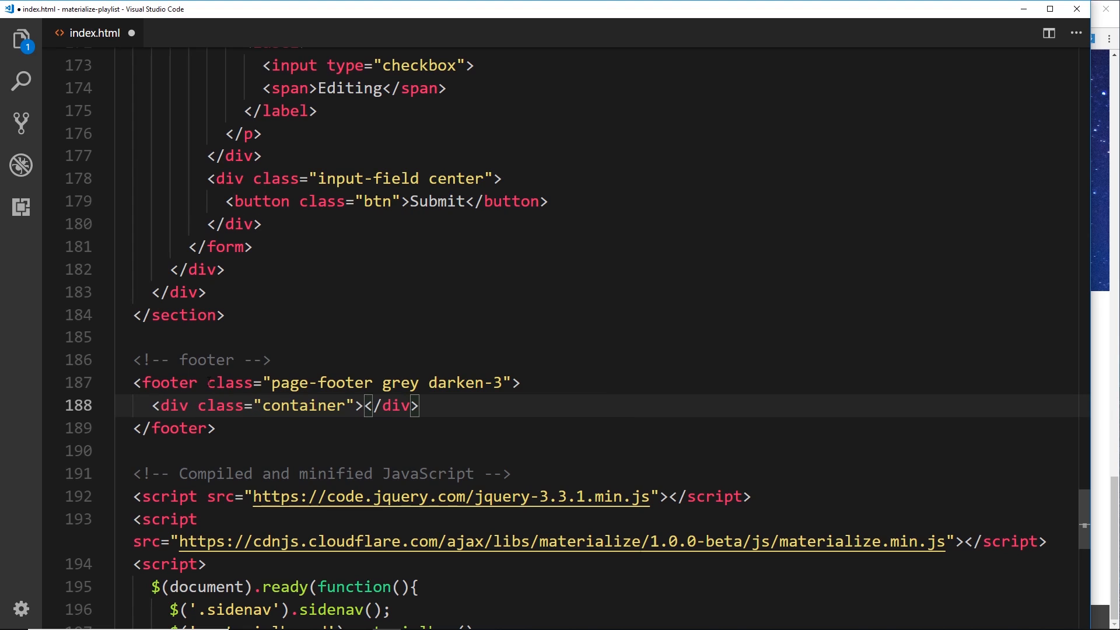
key(Return)
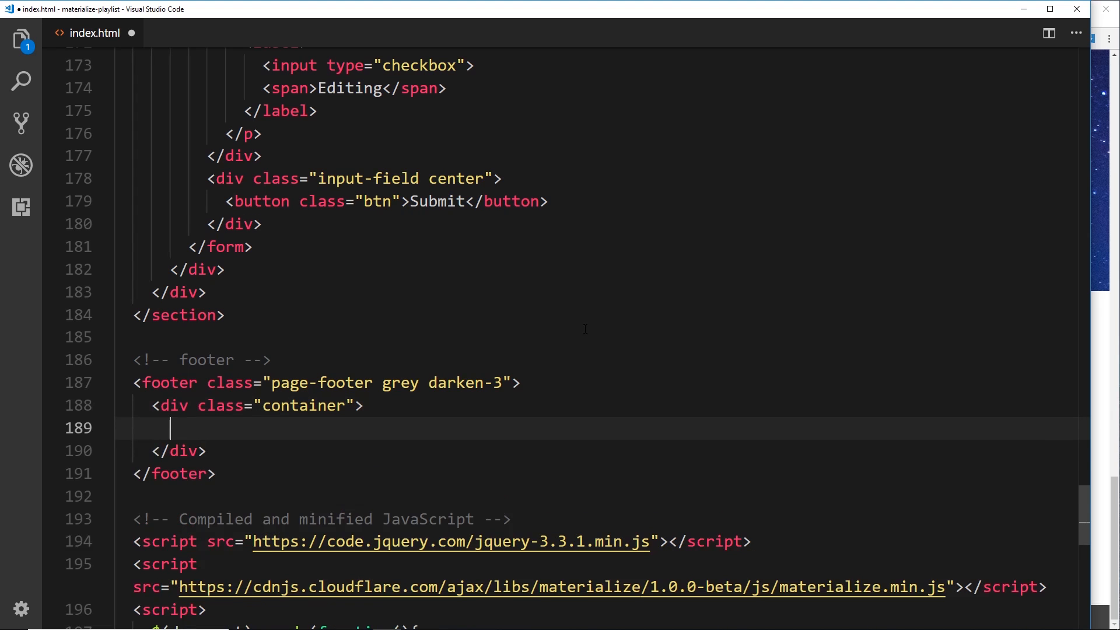
click(1101, 295)
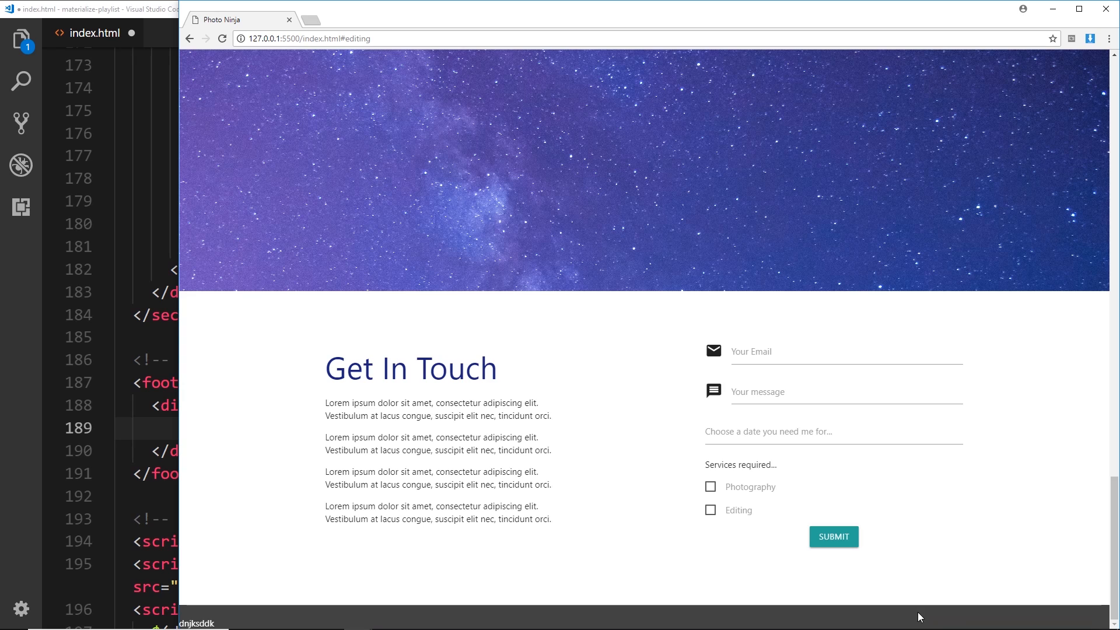
- Return from the Chrome footer preview to the code editor
click(22, 458)
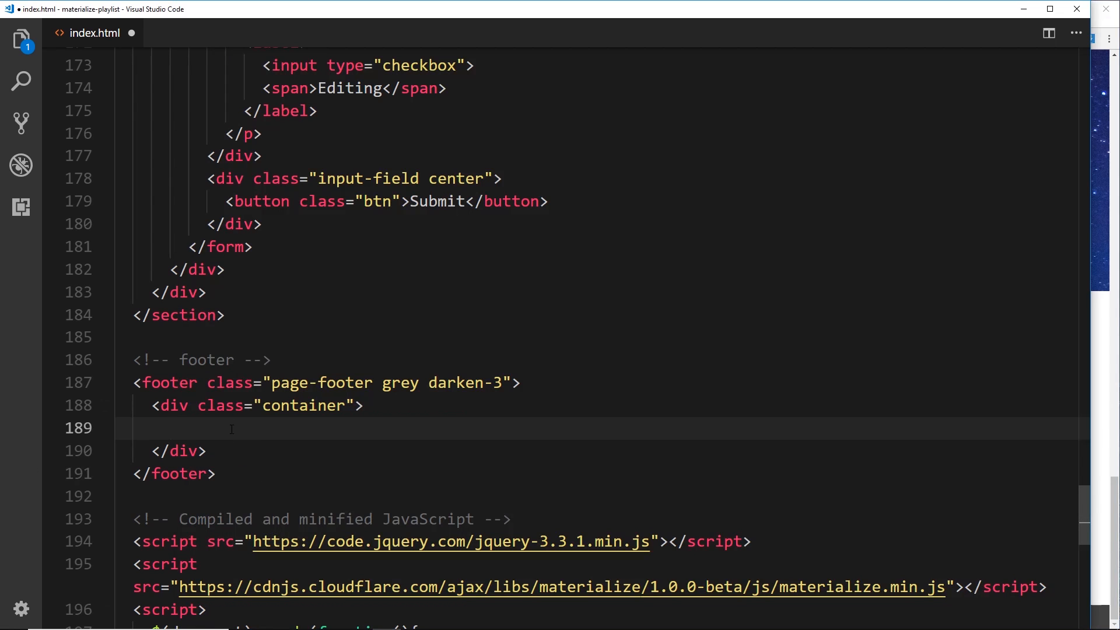
text(div.row)
- Nest a row with a col s12 l6 column inside the footer container
key(Tab)
key(Return)
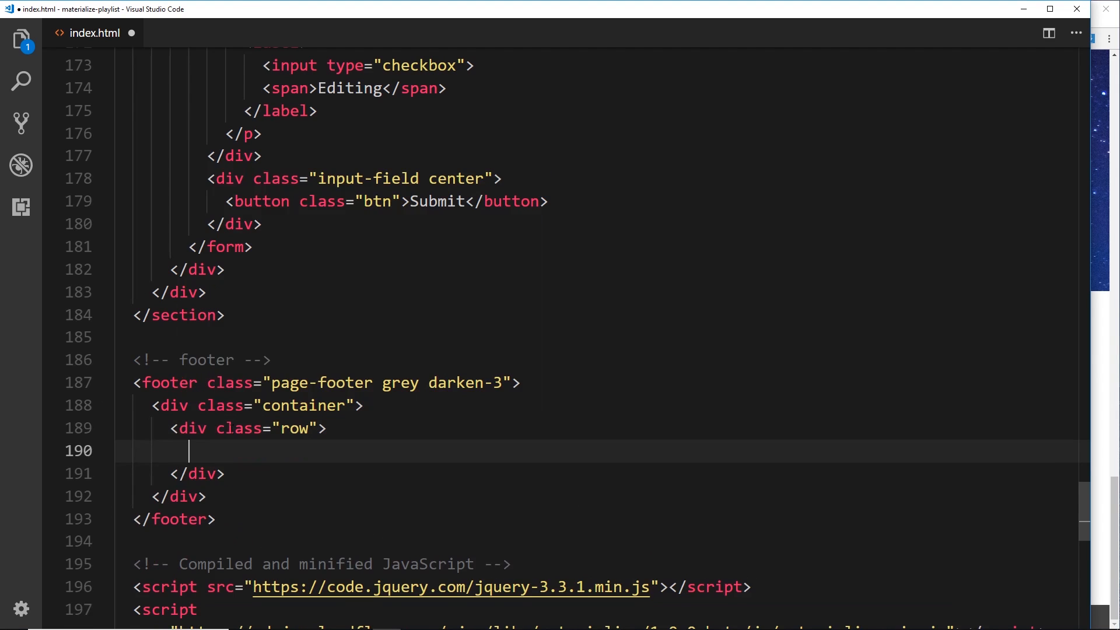
text(div)
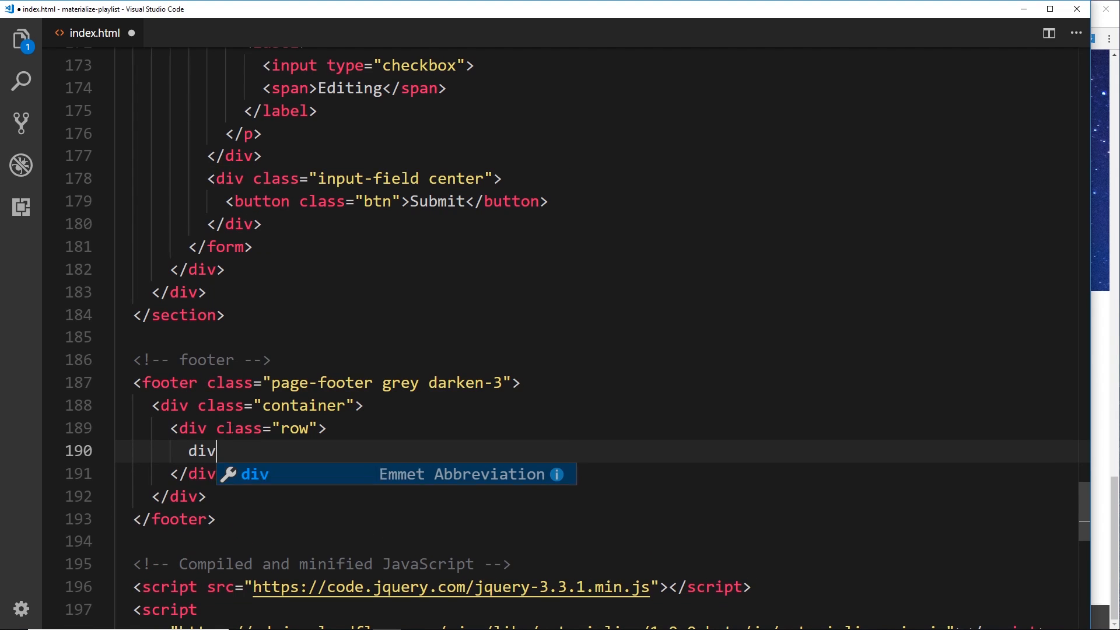
text(.col)
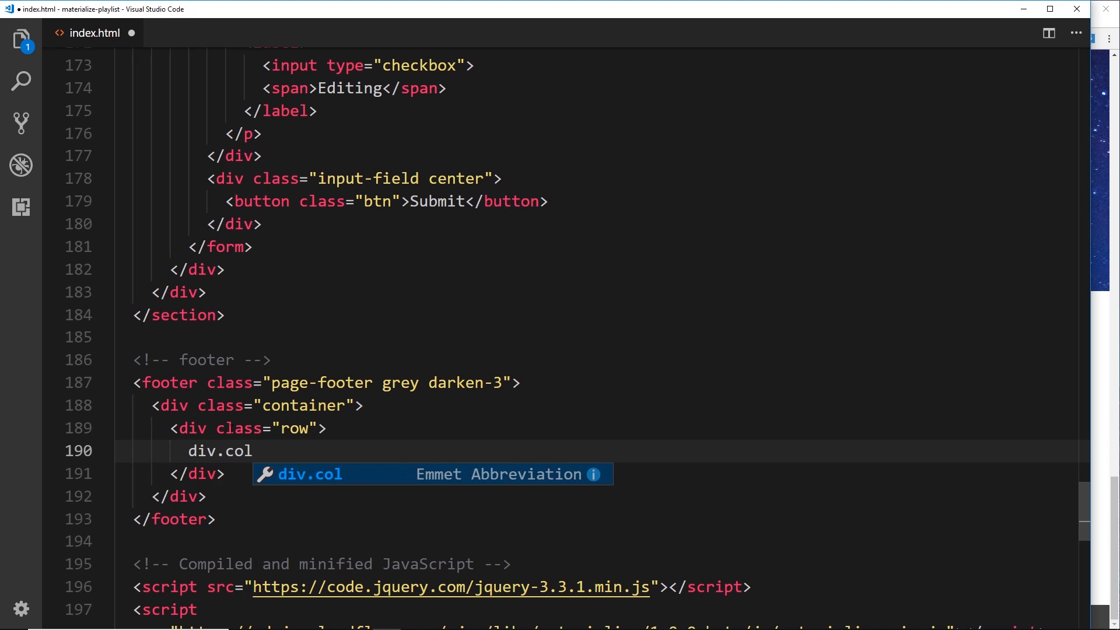
text(.)
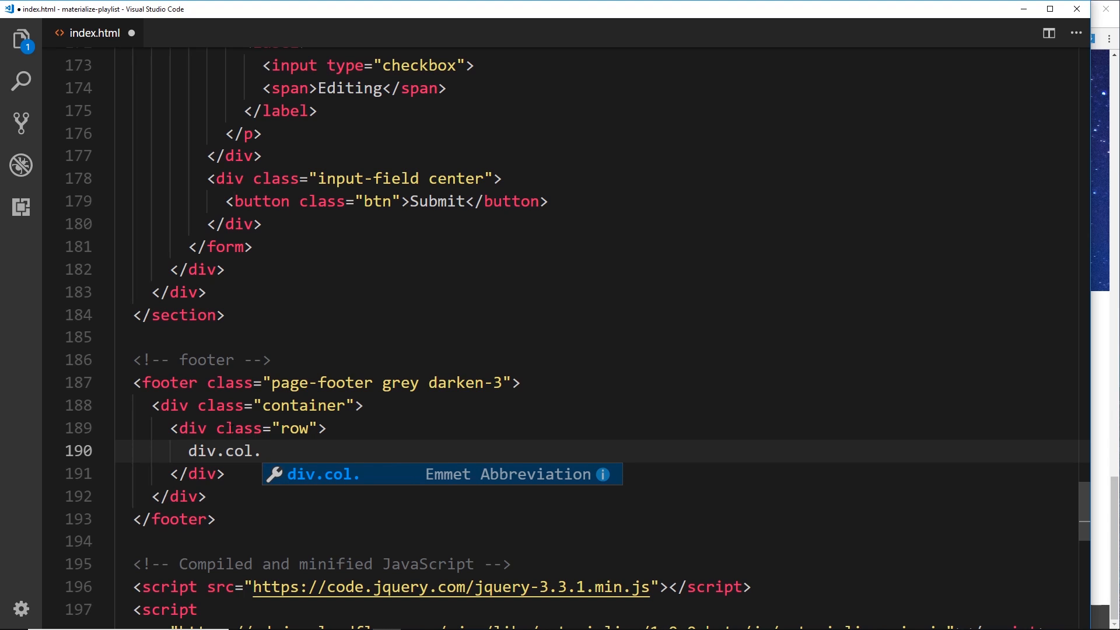
text(s12)
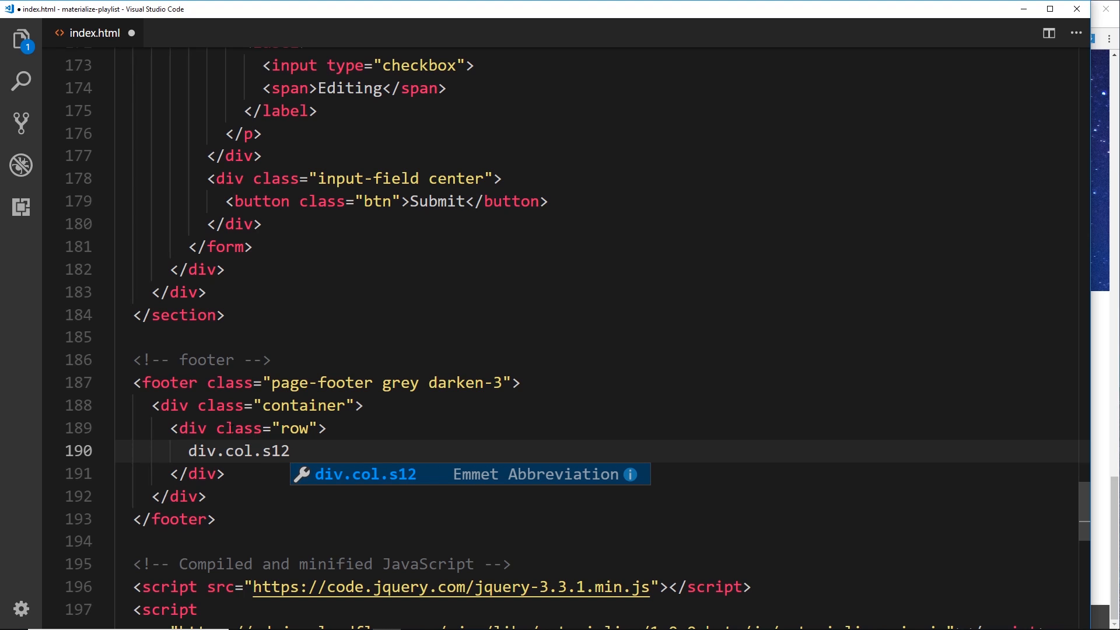
text(.l6)
key(Tab)
key(Return)
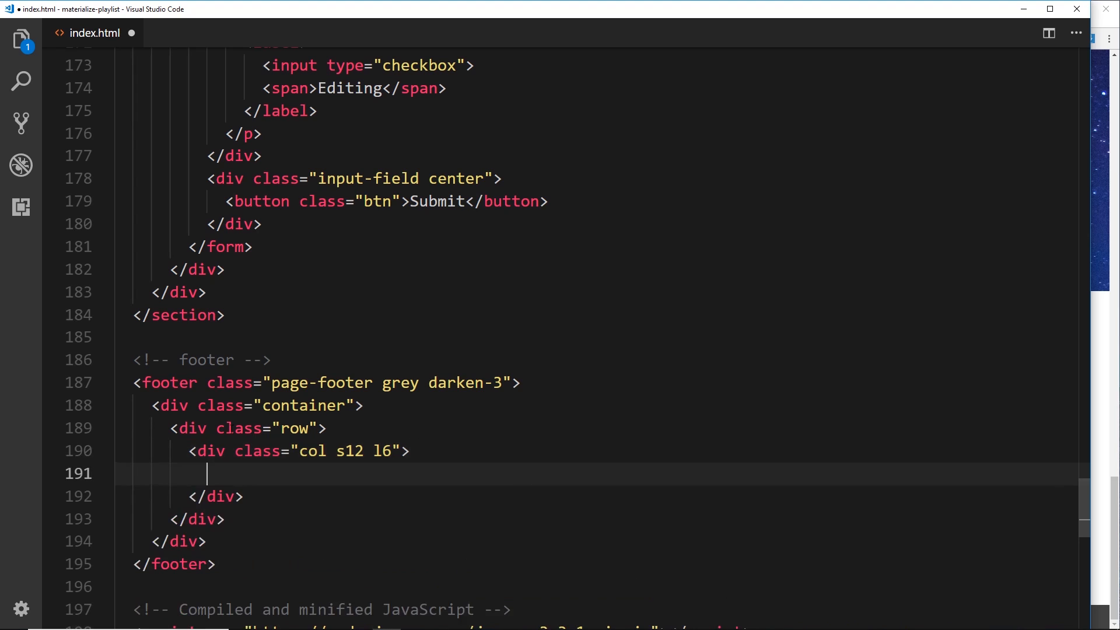
text(h5)
- Add an h5 About Me heading and a paragraph filled with copied Lorem ipsum text
key(Tab)
text(About Me)
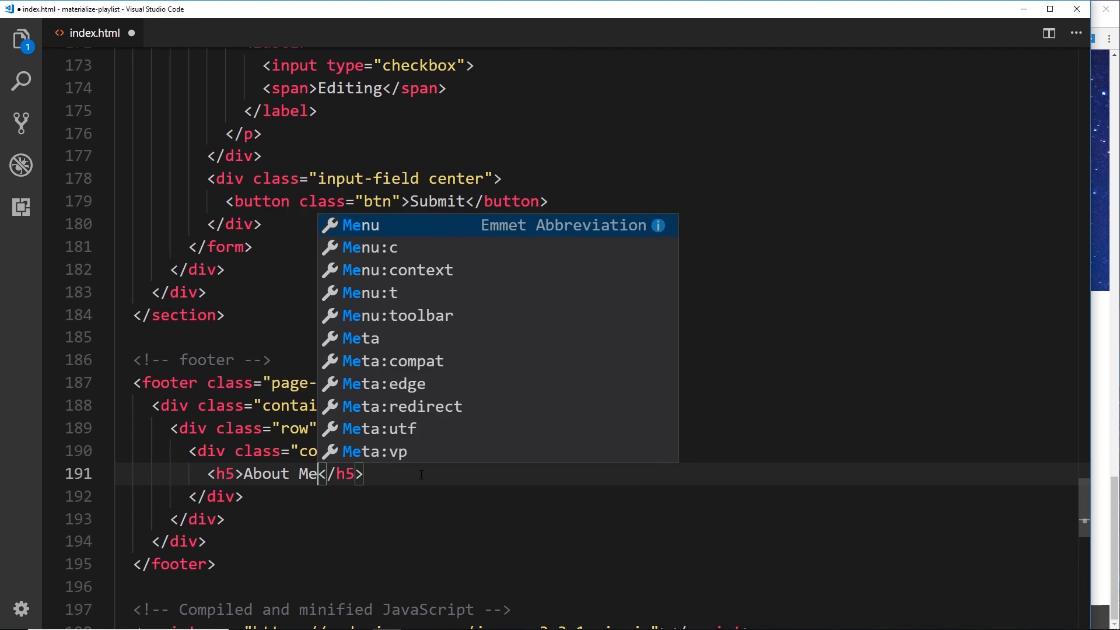
key(End)
key(Return)
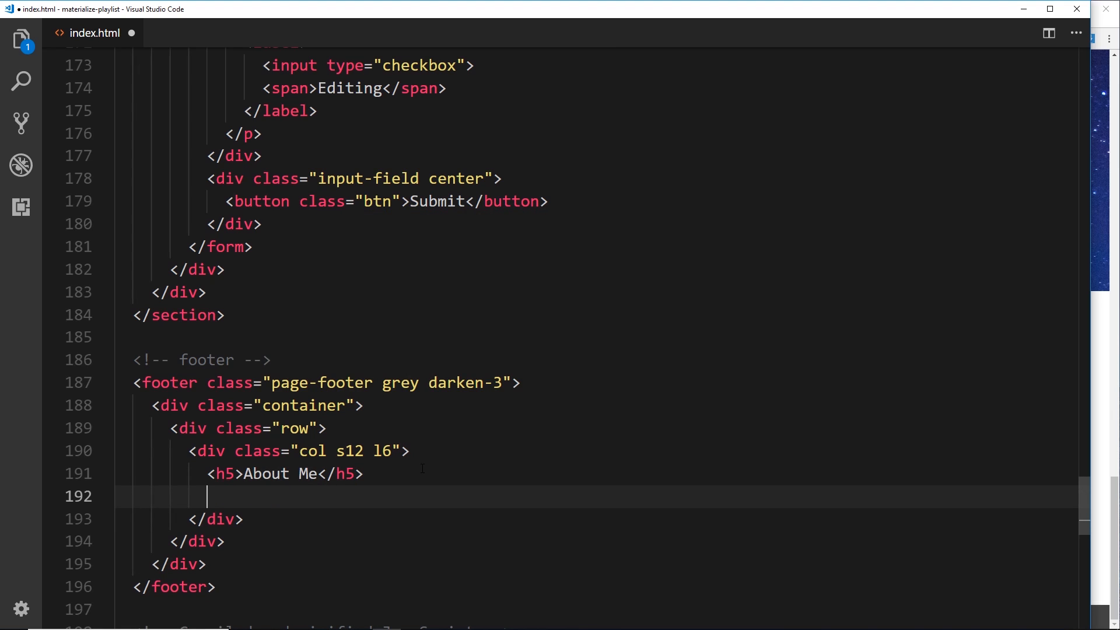
text(p)
key(Tab)
scroll(561, 350, up, 4)
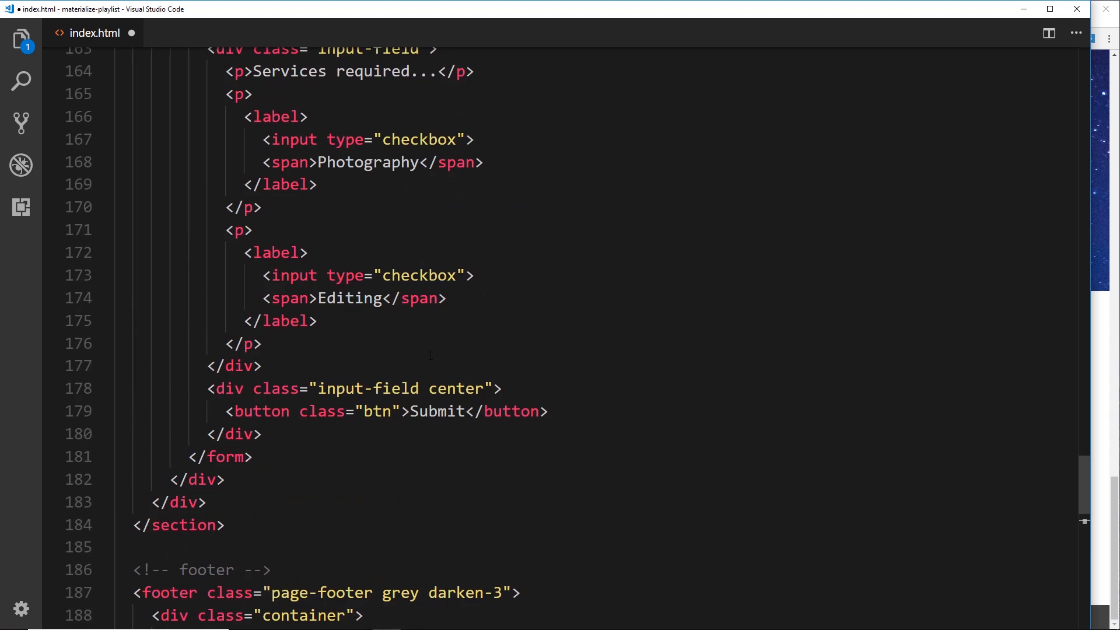
scroll(560, 350, up, 4)
scroll(560, 350, up, 4)
scroll(561, 350, up, 2)
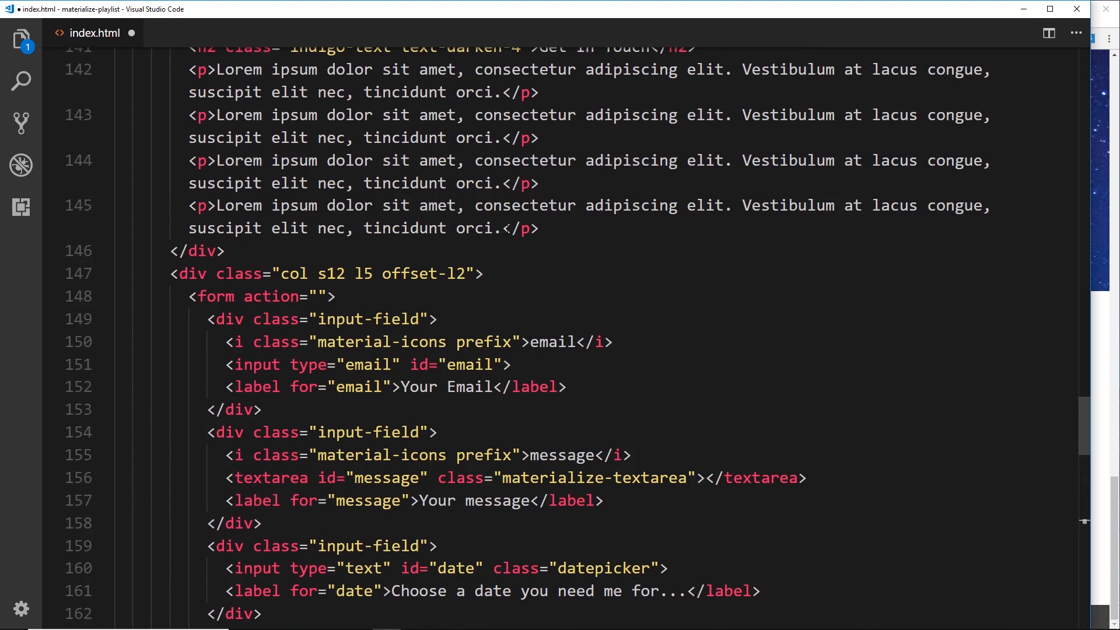
drag(503, 228, 216, 205)
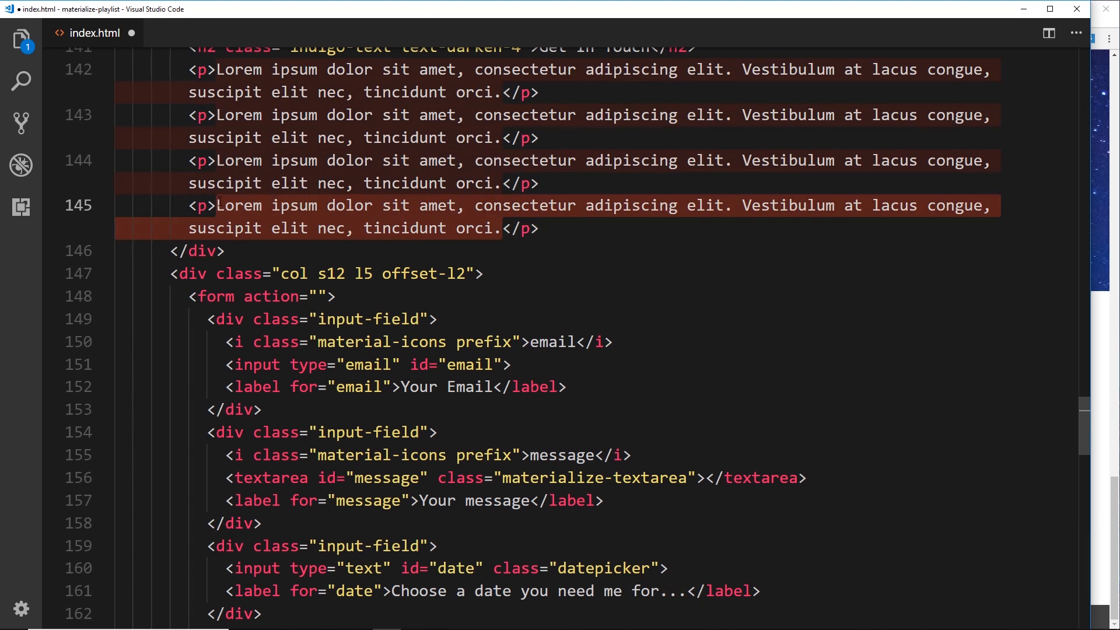
scroll(560, 350, down, 4)
scroll(561, 350, down, 5)
scroll(560, 350, down, 3)
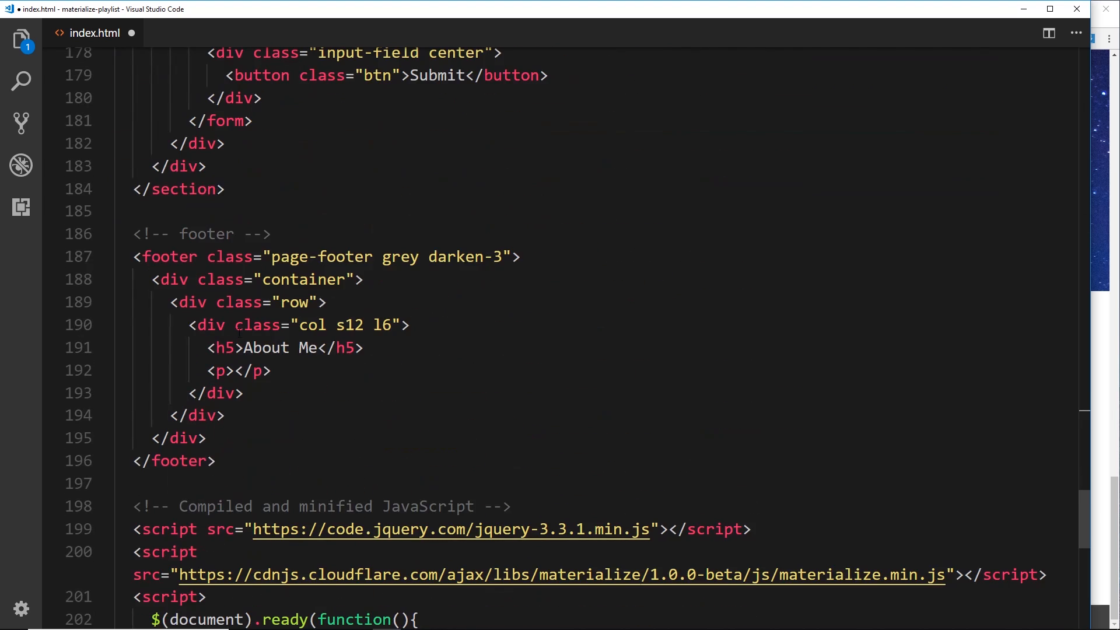
click(235, 370)
text(Lorem ipsum dolor sit amet, consectetur adipiscing elit. Vestibulum at lacus congue, suscipit elit nec, tincidunt orci.)
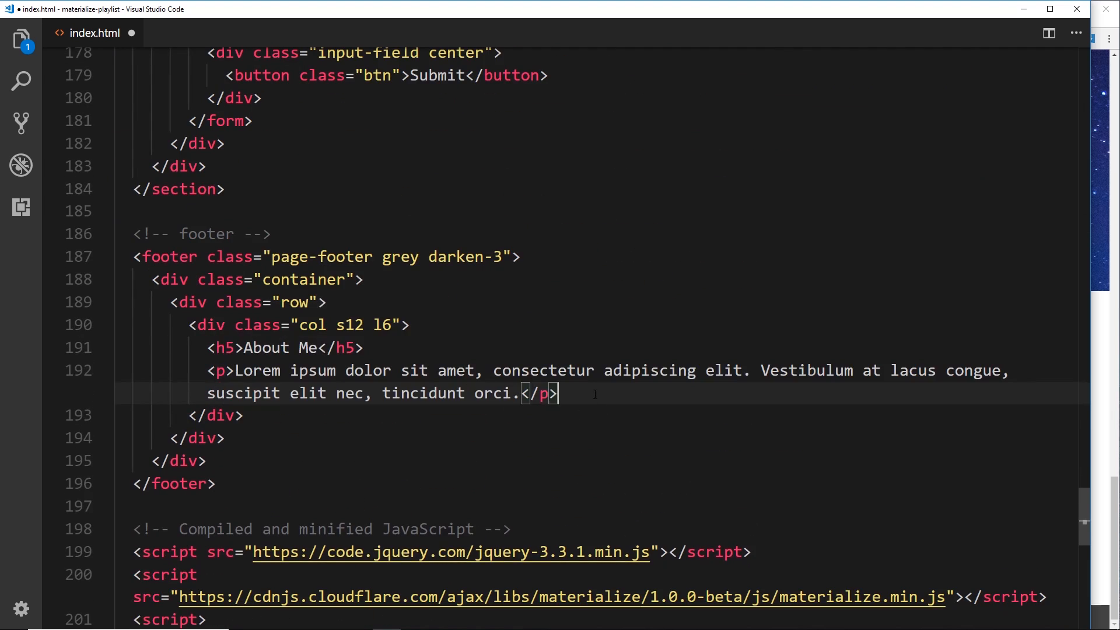
- Add a second Lorem ipsum paragraph beneath the first and save the file
key(End)
key(Return)
text(p)
key(Tab)
text(Lorem ipsum dolor sit amet, consectetur adipiscing elit. Vestibulum at lacus congue, suscipit elit nec, tincidunt orci.)
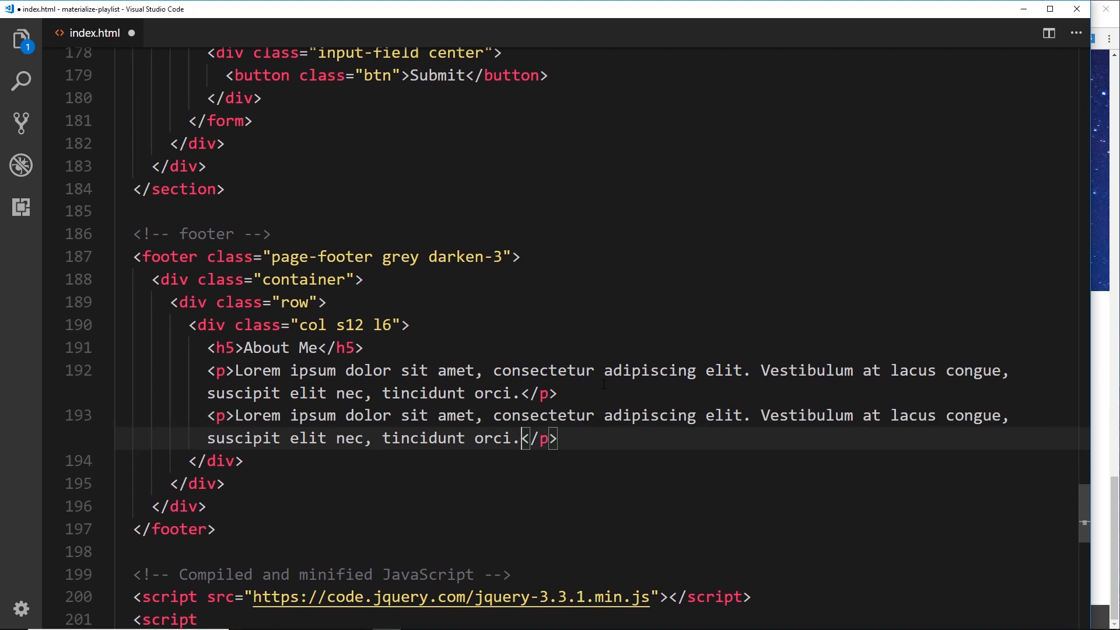
key(ctrl+s)
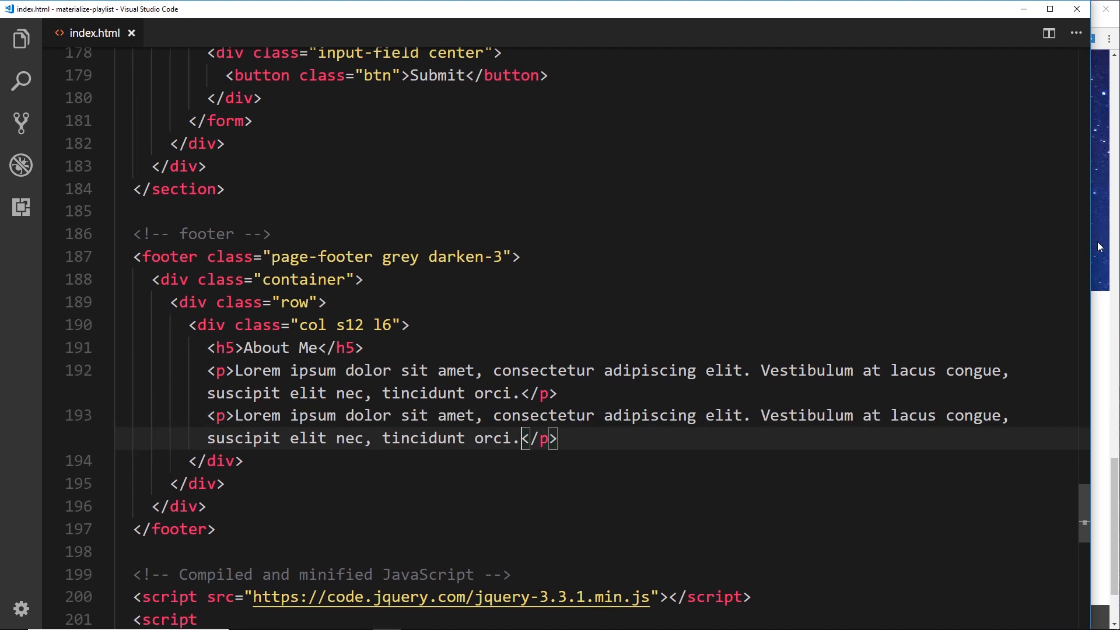
- Switch to Chrome to preview the About Me footer column
click(1100, 245)
scroll(928, 322, down, 2)
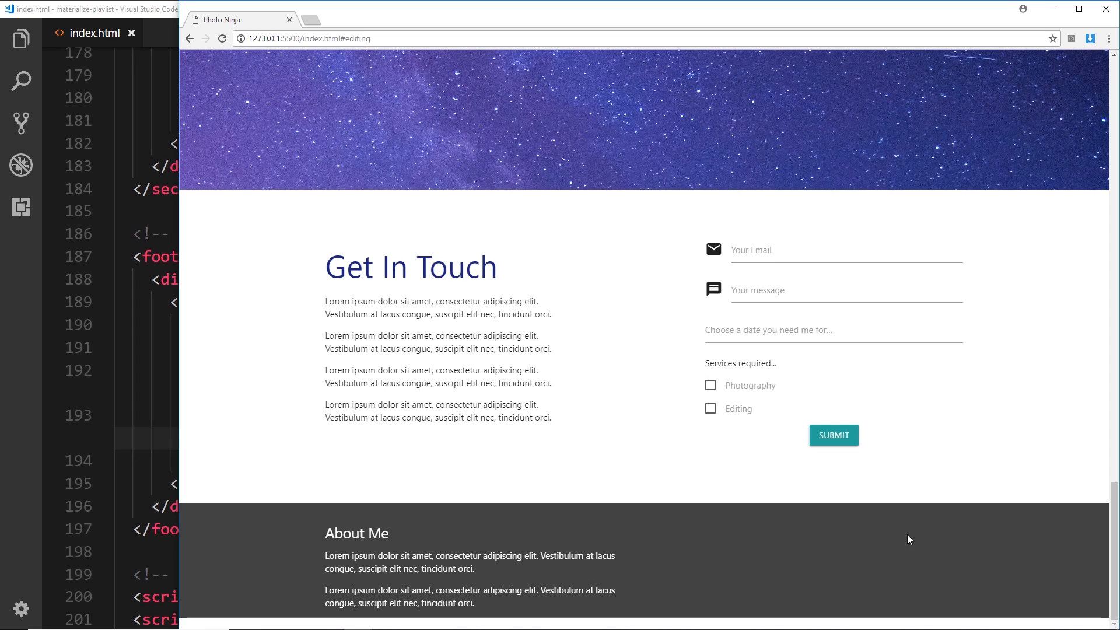
- Add a div.col.s12.l4.offset-l2 column after the About Me column
click(10, 485)
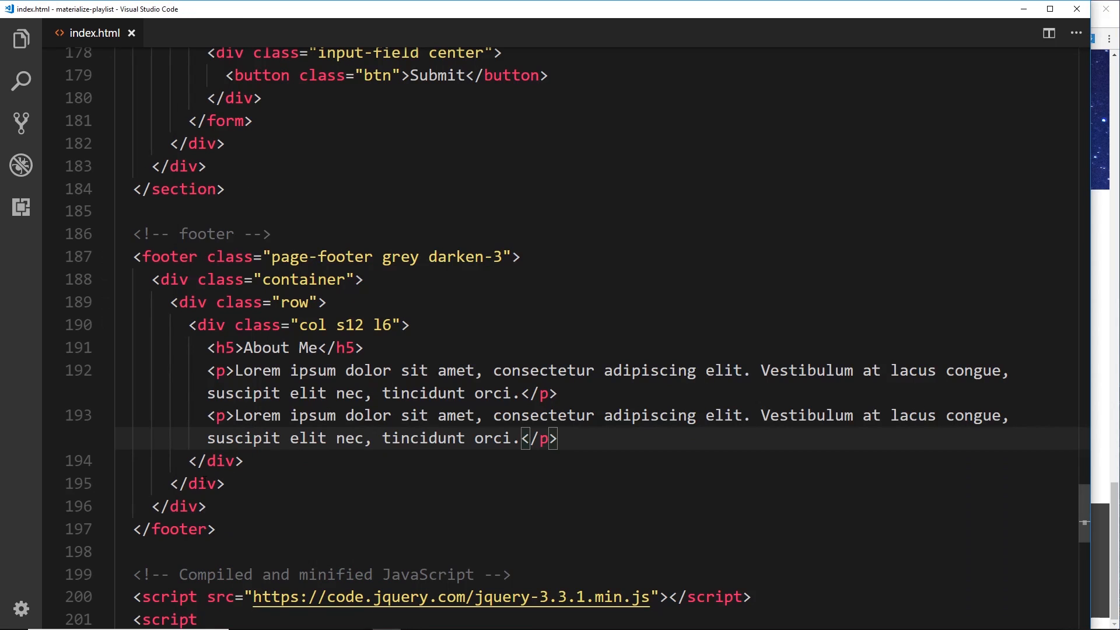
click(207, 325)
click(244, 461)
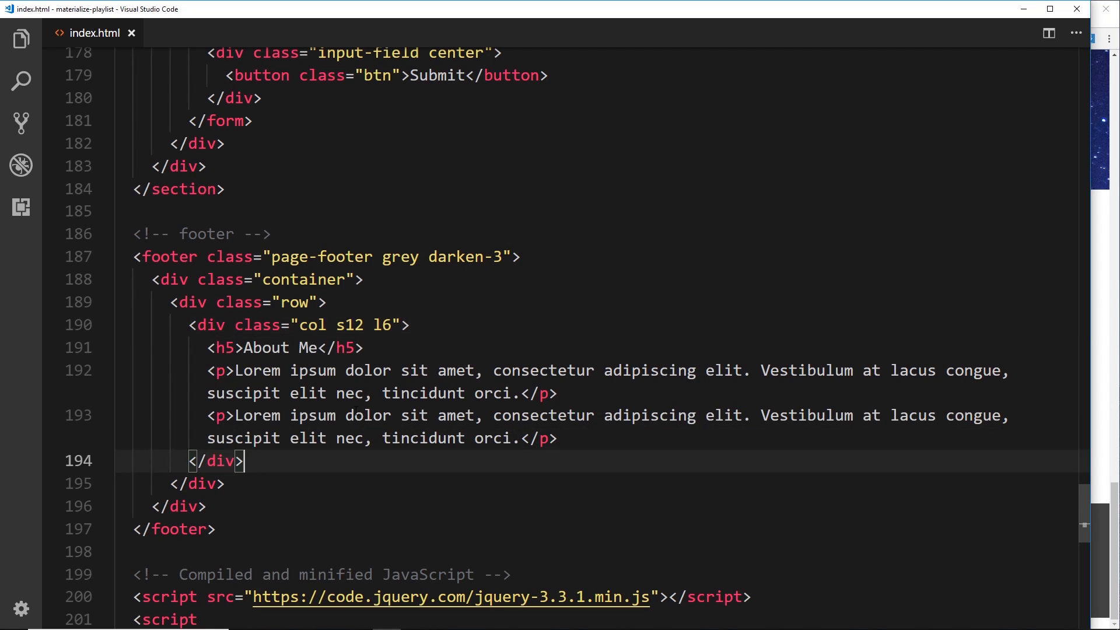
key(Return)
text(div.col.)
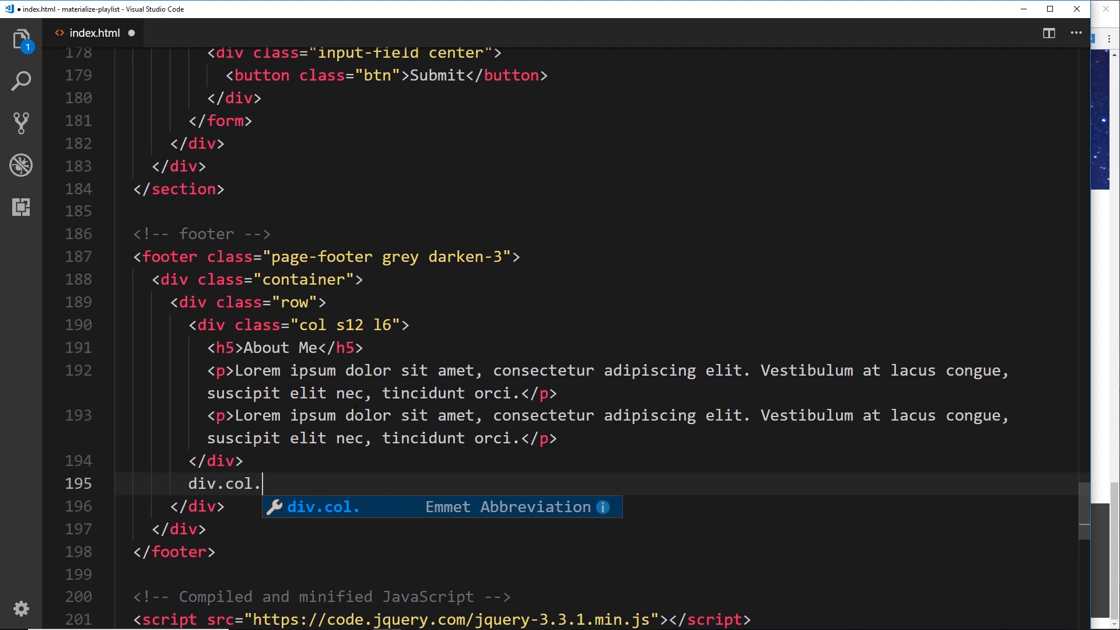
text(s12)
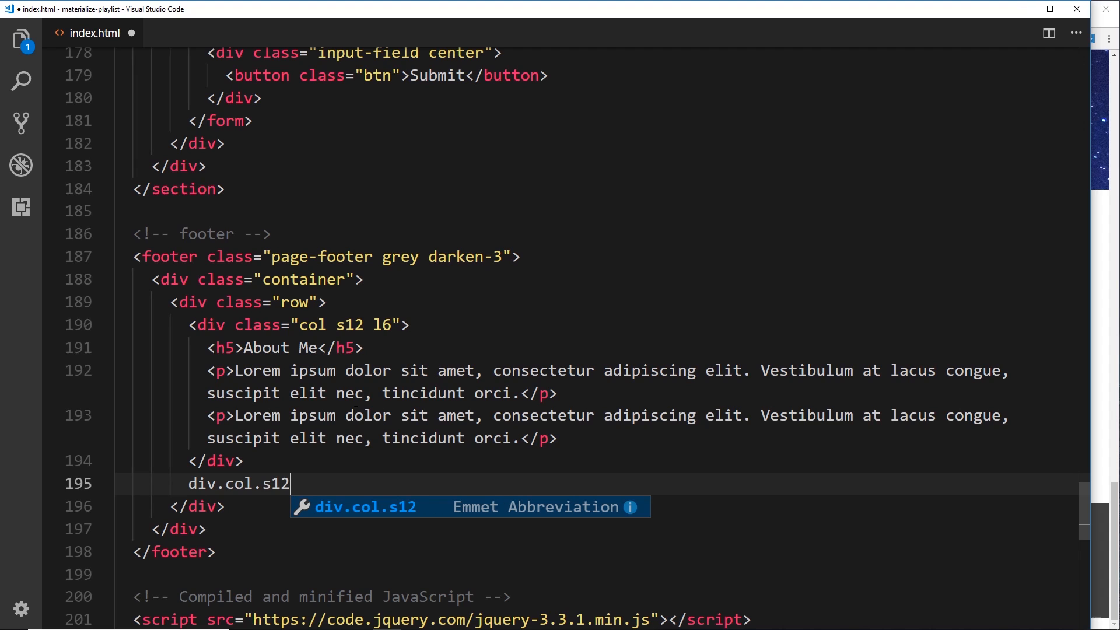
text(.)
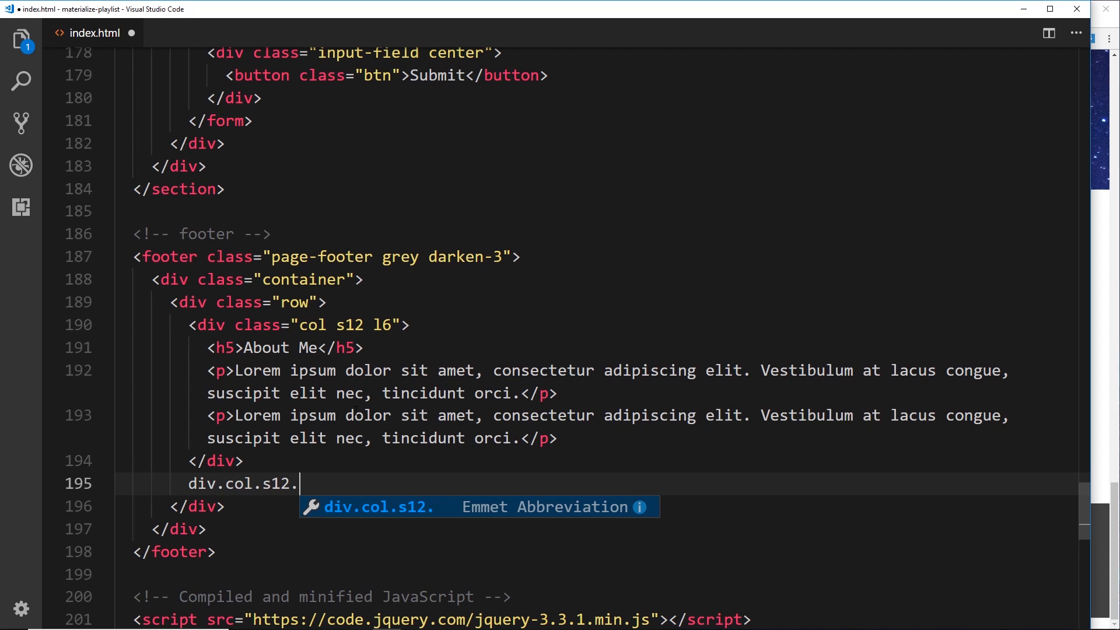
text(l4)
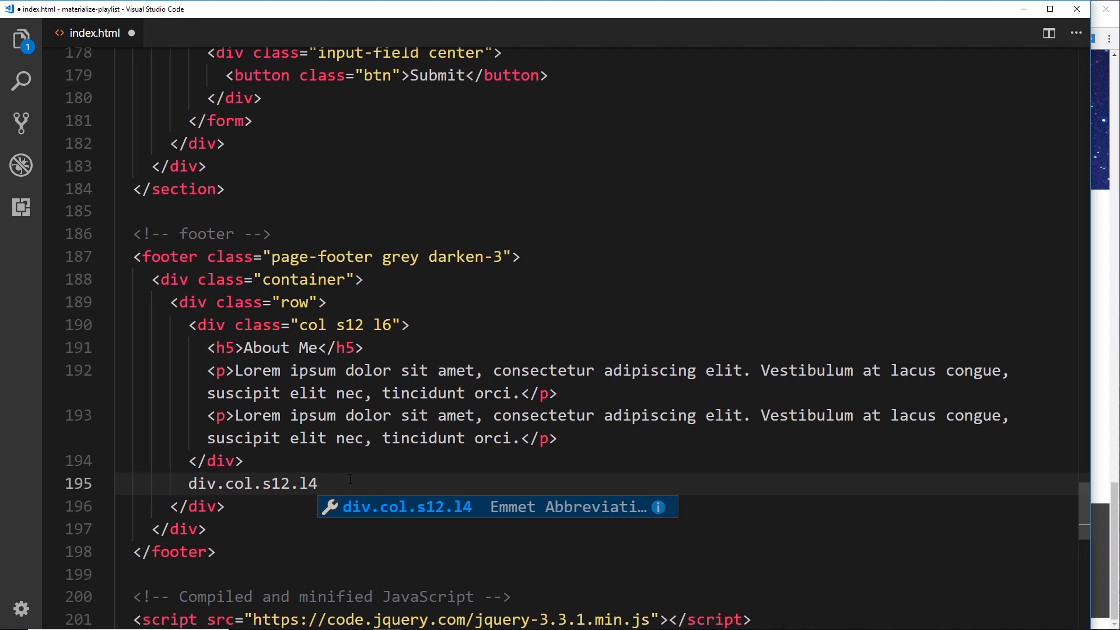
text(.o)
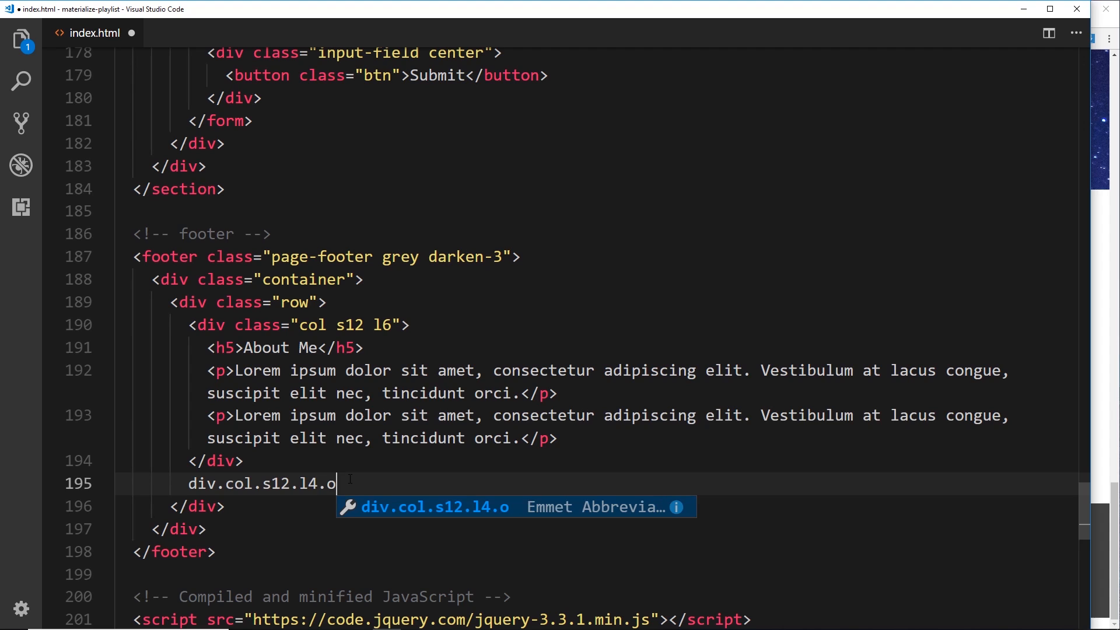
text(ffset-l)
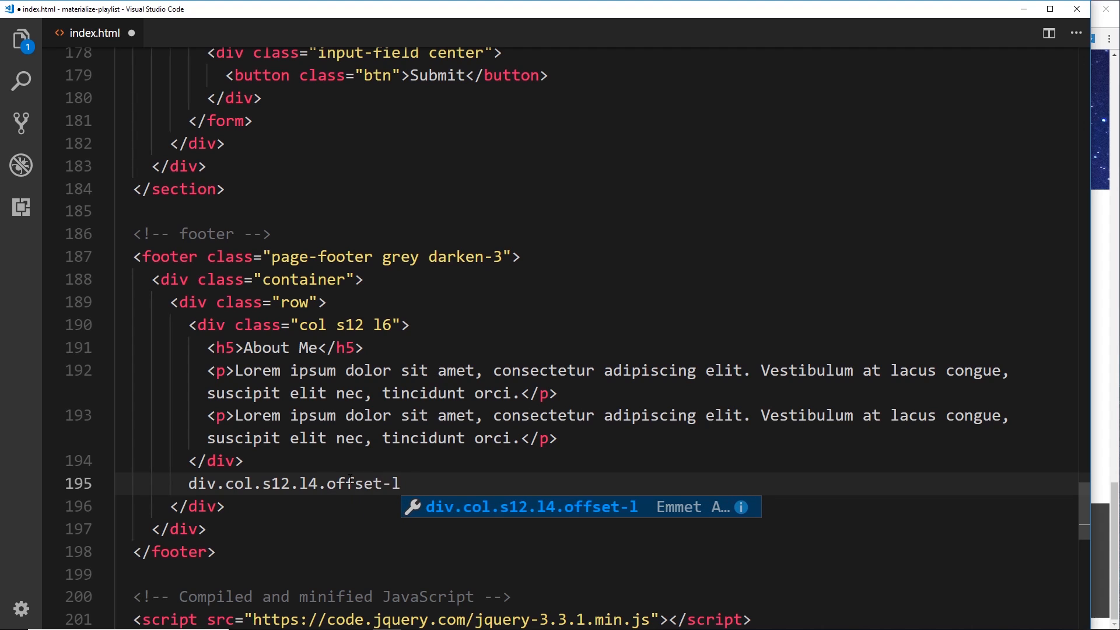
text(2)
key(Tab)
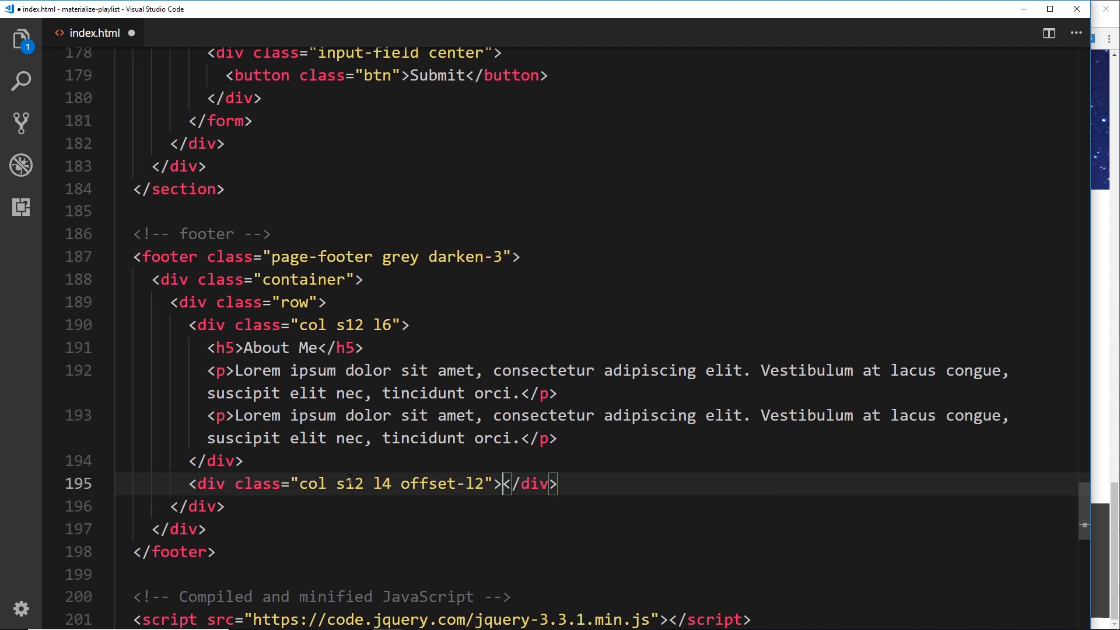
- Give the new column an h5 Connect heading, save, and check it in Chrome
key(Return)
text(h)
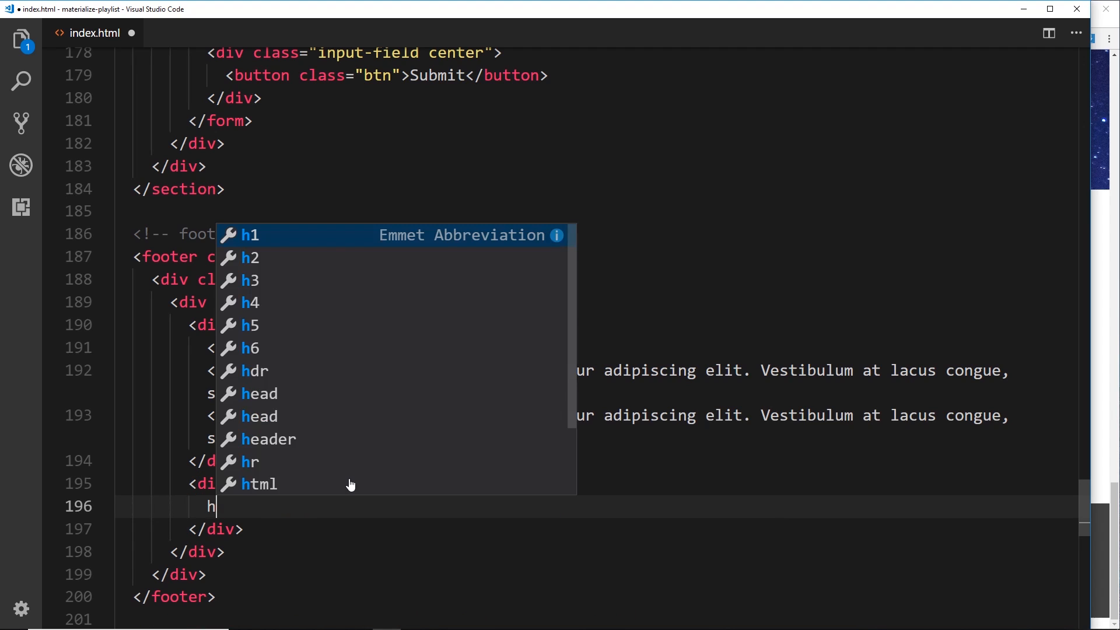
text(5)
key(Tab)
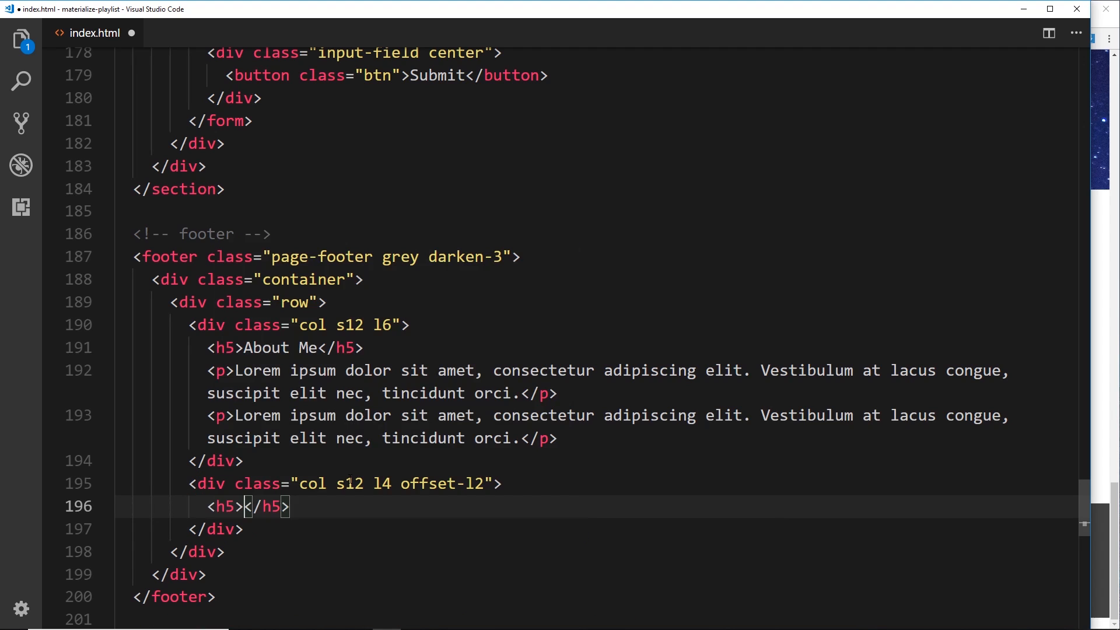
text(Connect)
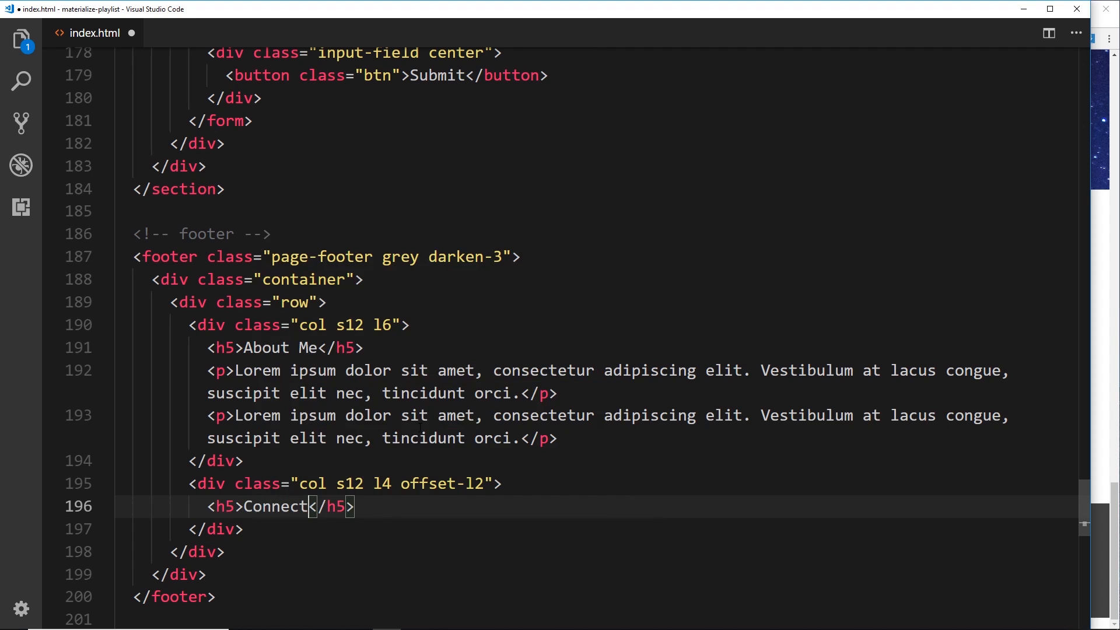
key(ctrl+s)
click(1103, 267)
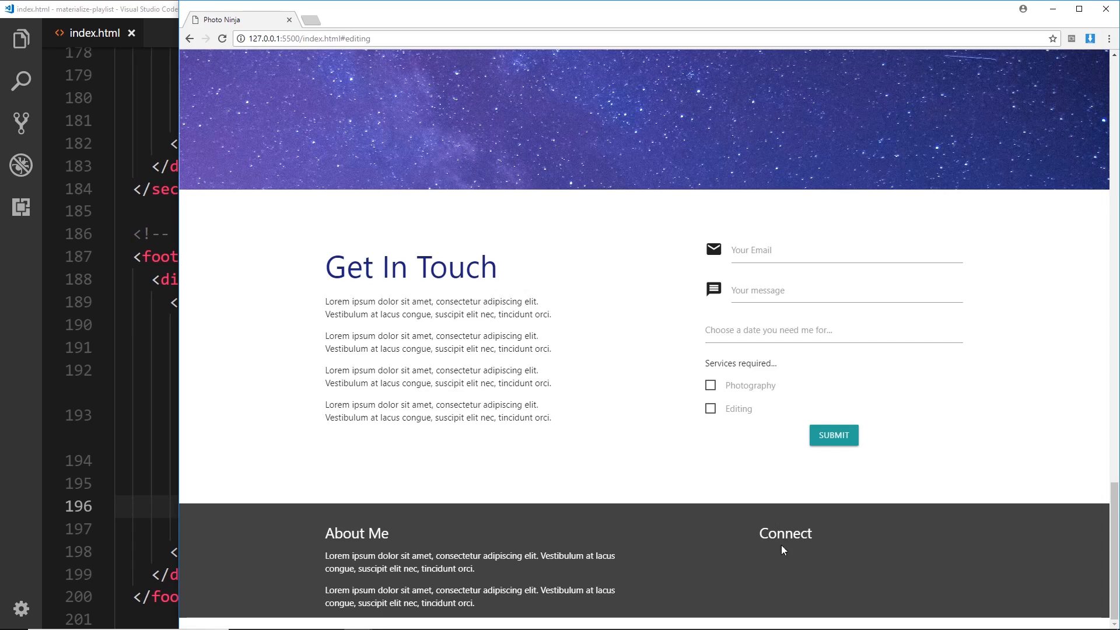
click(87, 481)
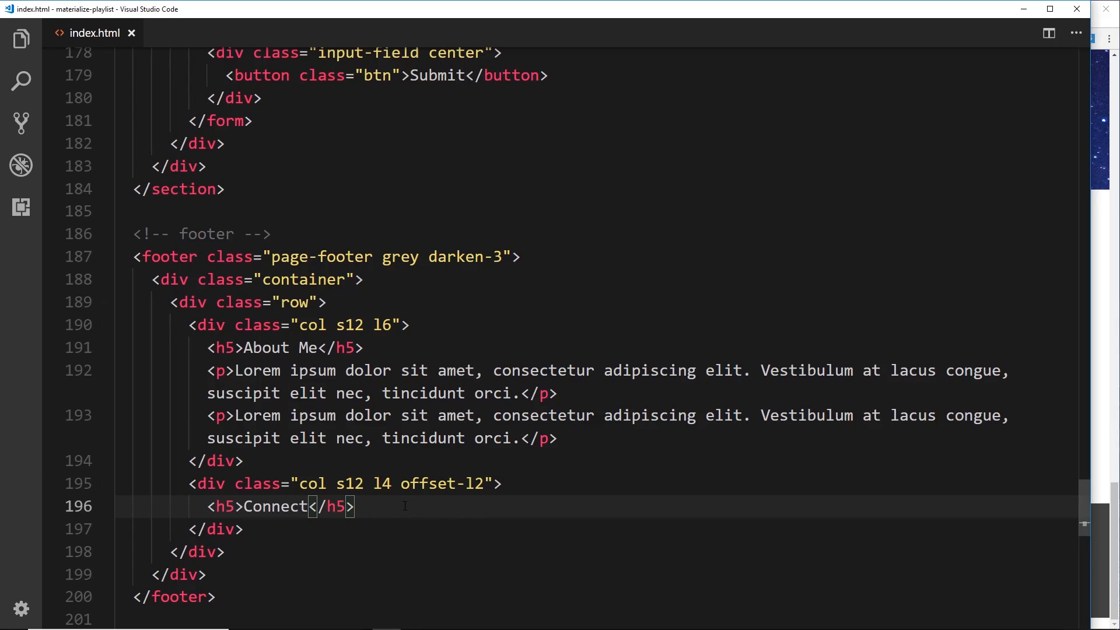
- Add a ul/li under Connect with a grey-text text-lighten-3 link to # reading Facebook
key(Return)
text(ukl)
key(BackSpace)
key(BackSpace)
text(l)
key(Tab)
key(Return)
text(li)
key(Tab)
text(a)
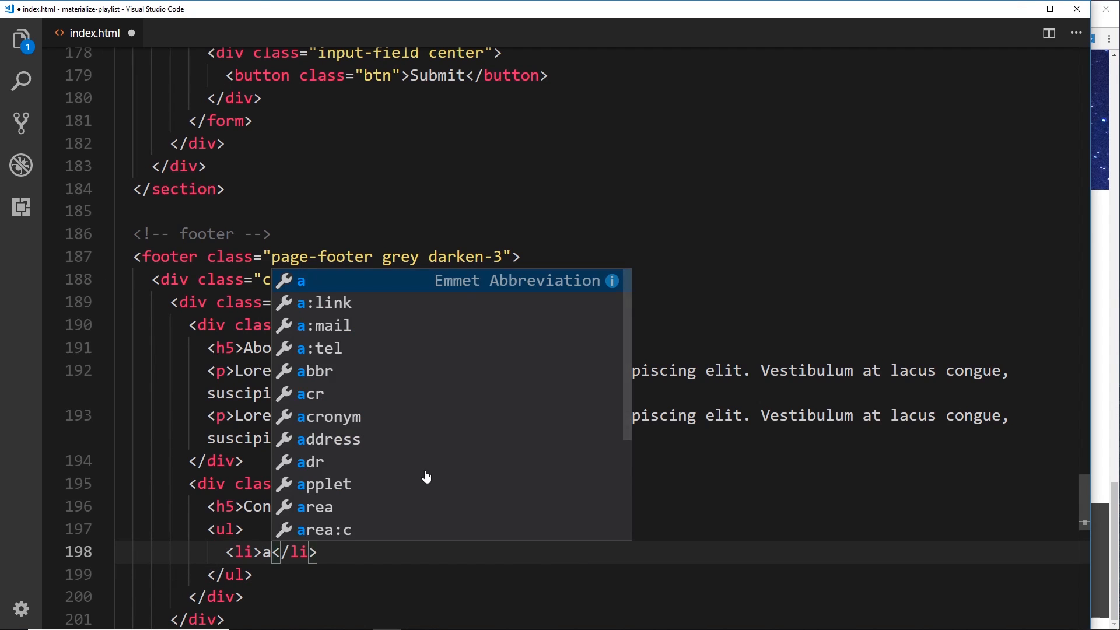
text(.gre)
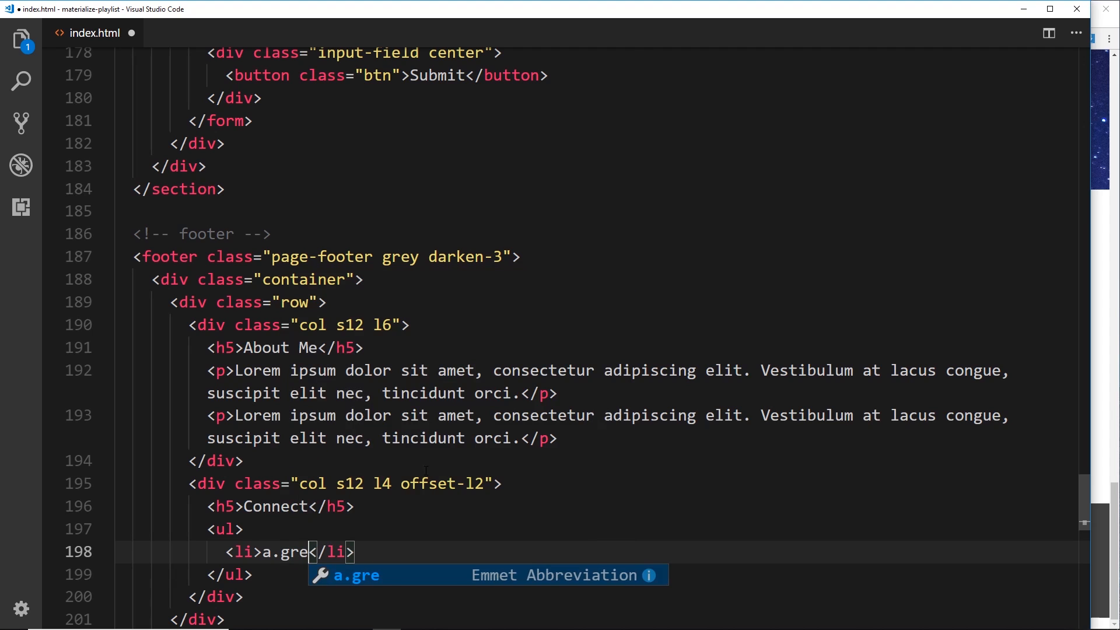
text(y-text.text-lig)
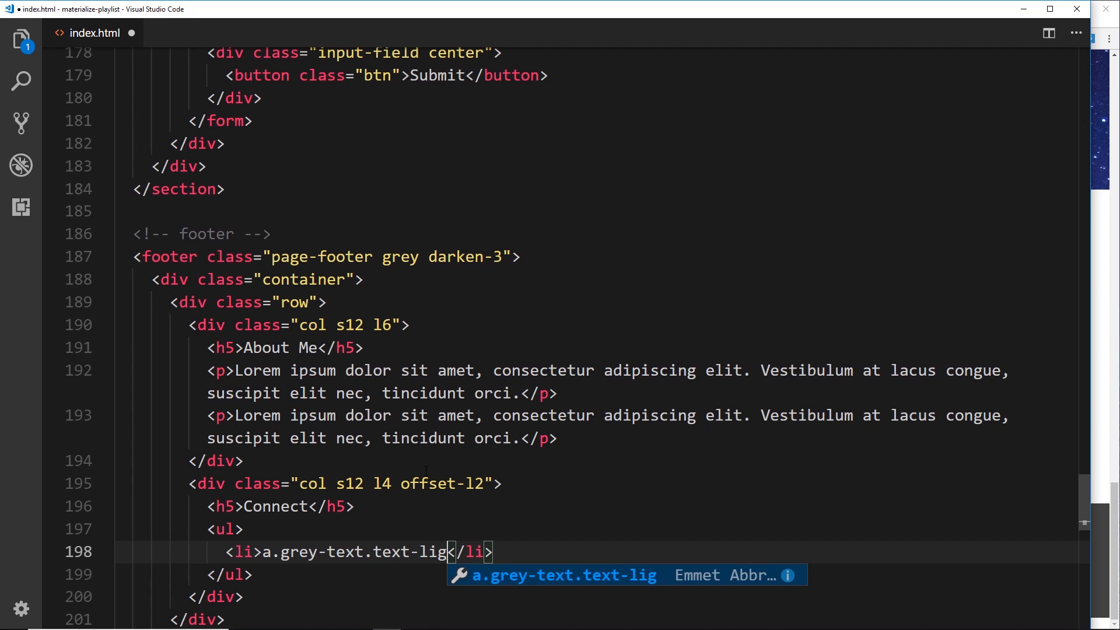
text(hten-3)
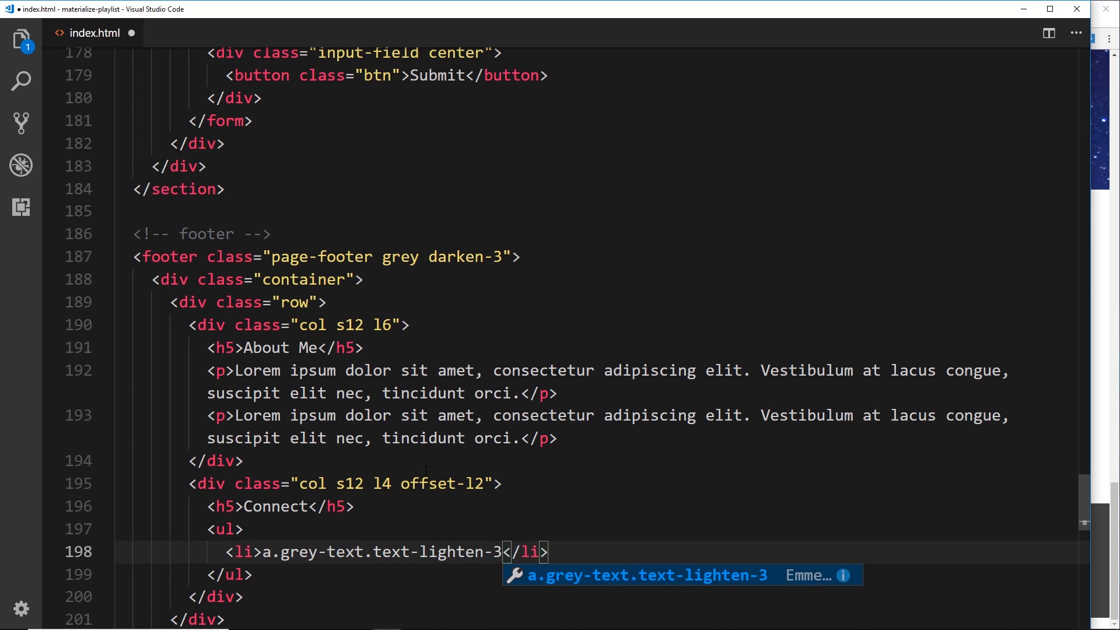
key(Tab)
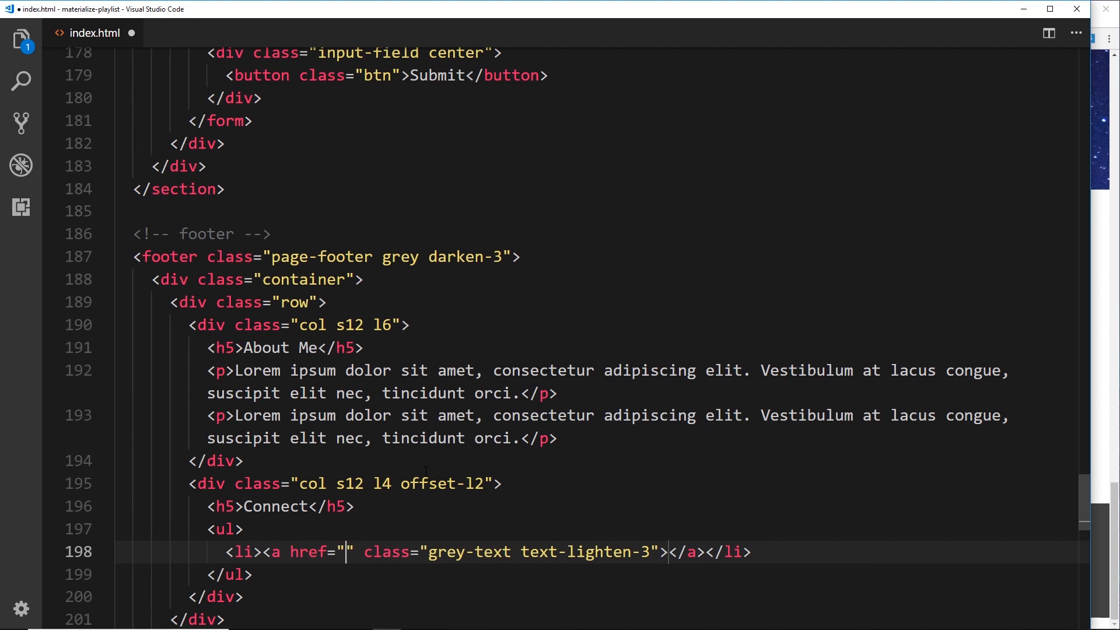
text(#)
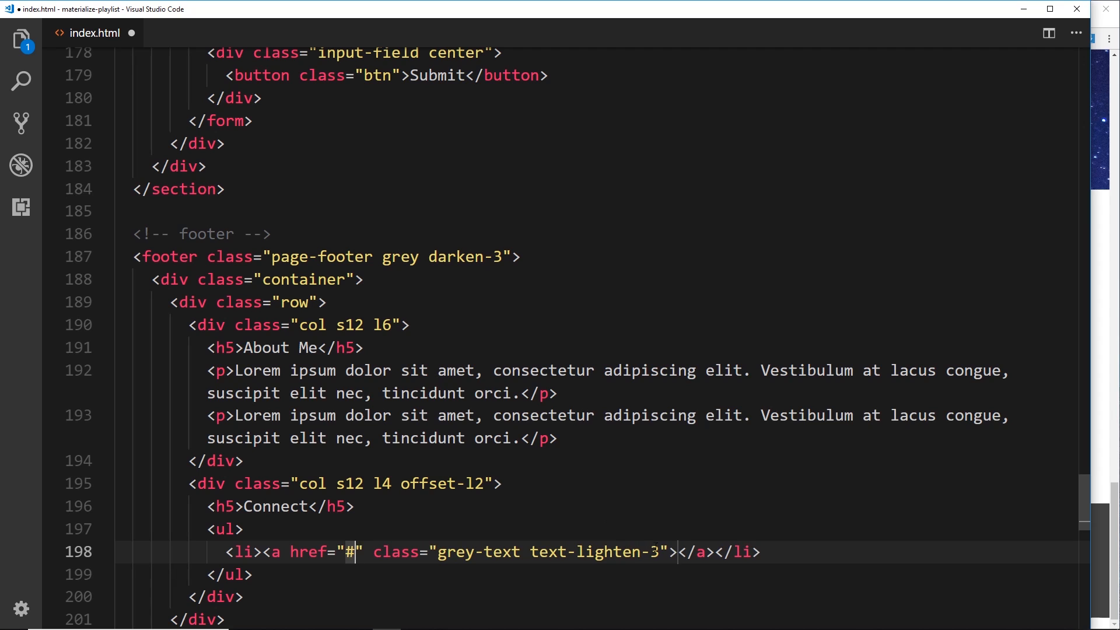
key(Tab)
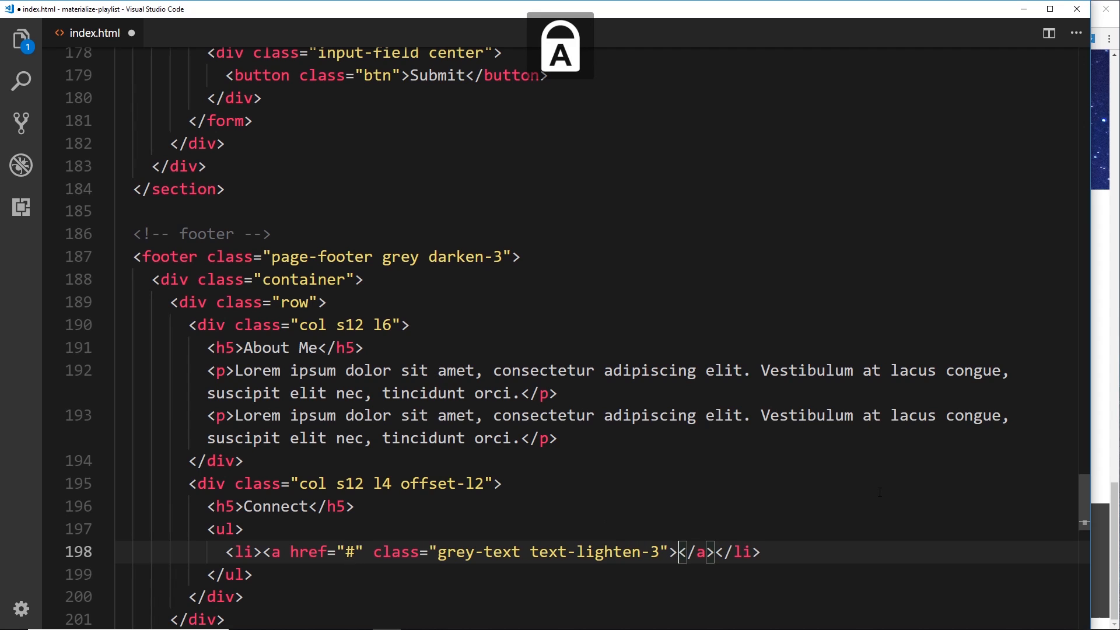
text(Facebook)
key(End)
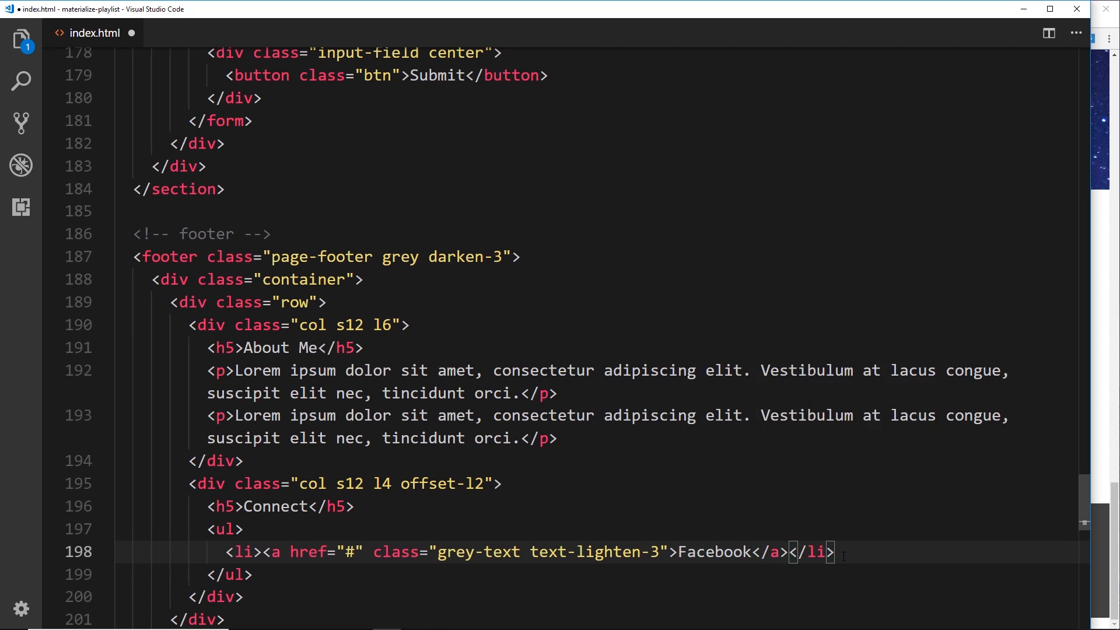
- Duplicate the Facebook item into Twitter, Linked In and Instagram links and save
key(shift+alt+Down)
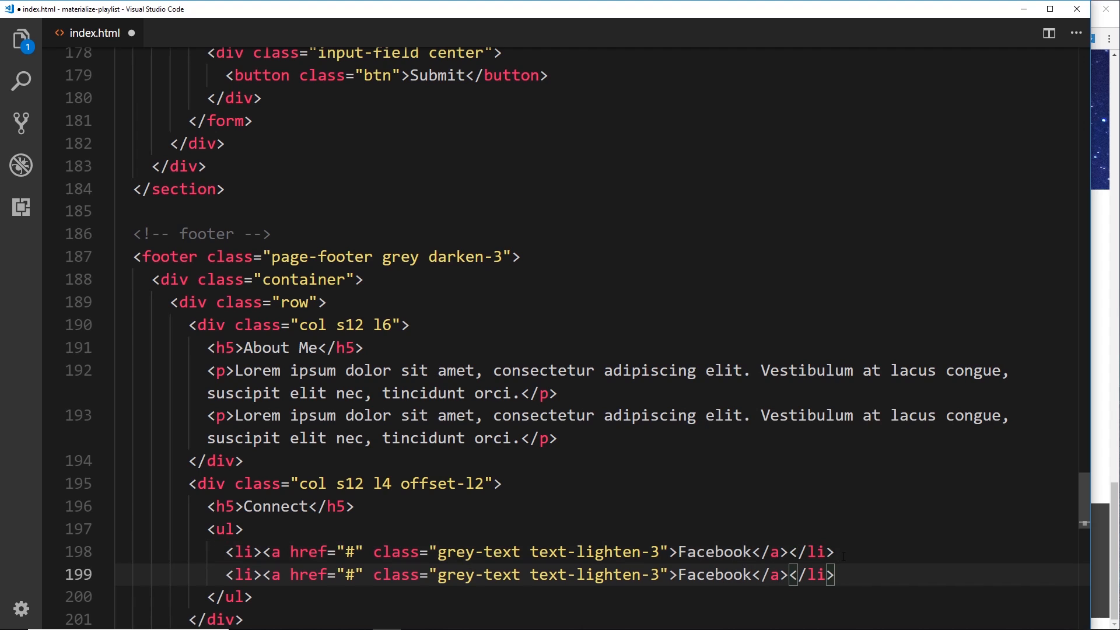
key(shift+alt+Down)
key(shift+alt+Down)
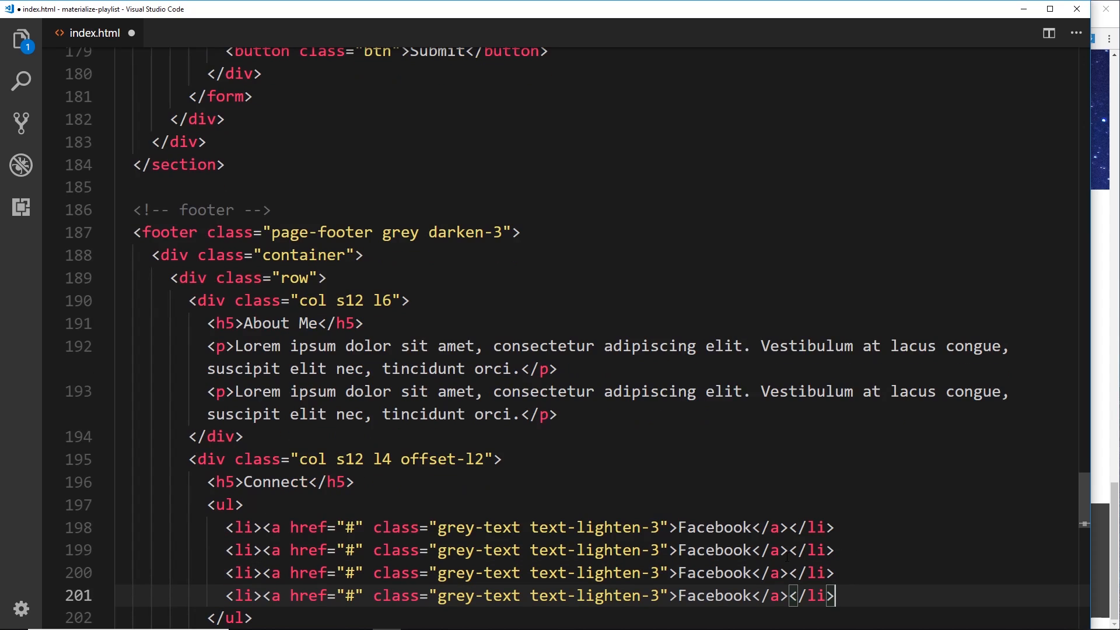
double_click(713, 550)
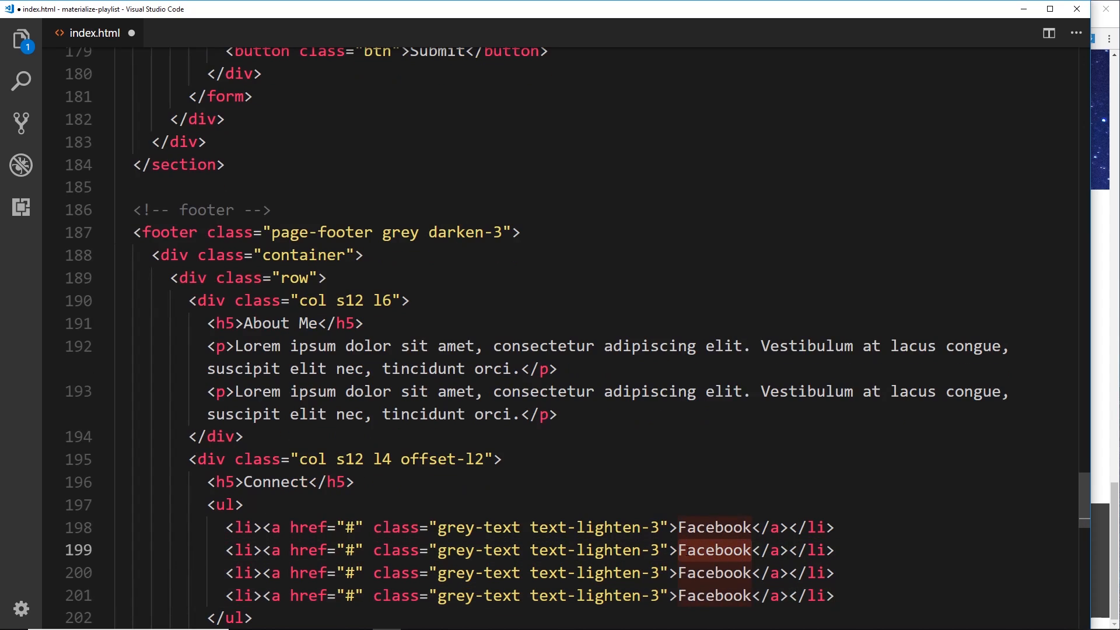
text(Twitter)
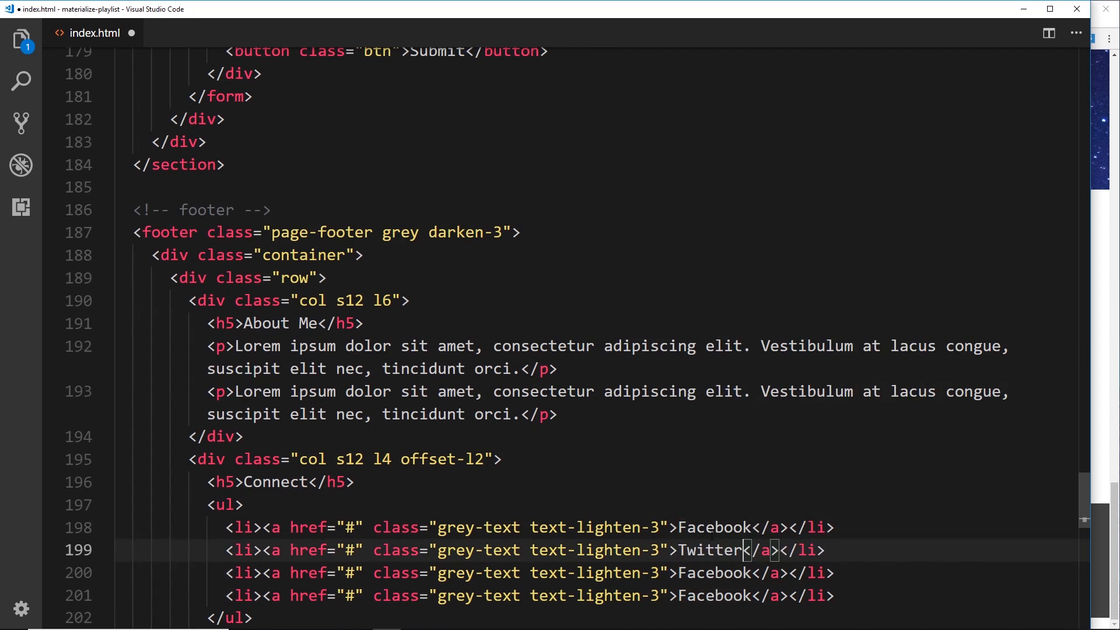
double_click(713, 572)
text(Linked I)
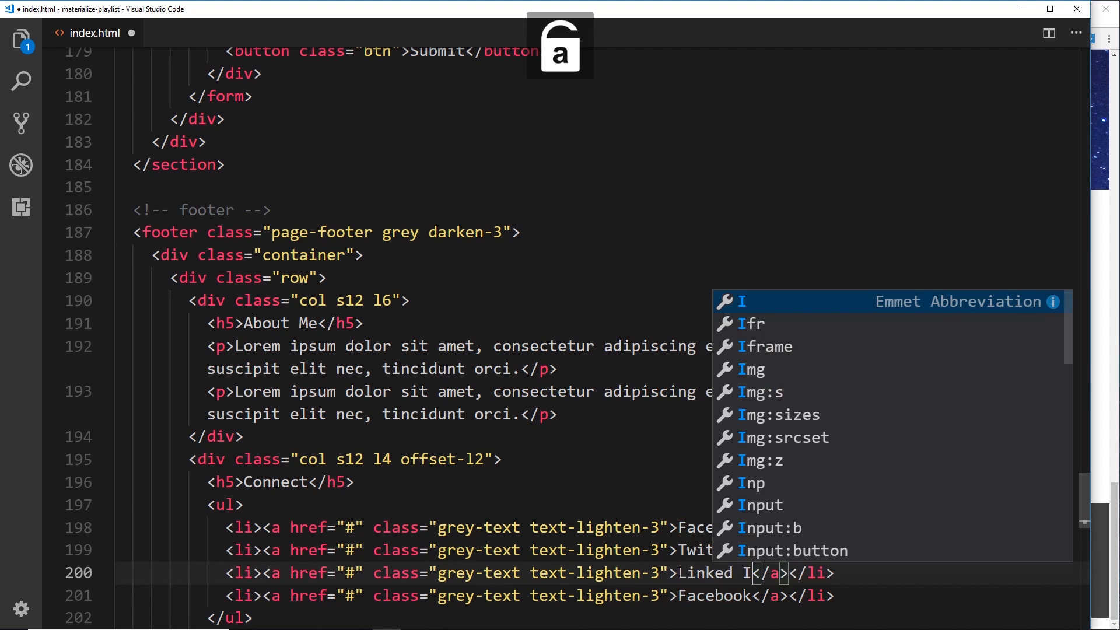
text(n)
click(655, 508)
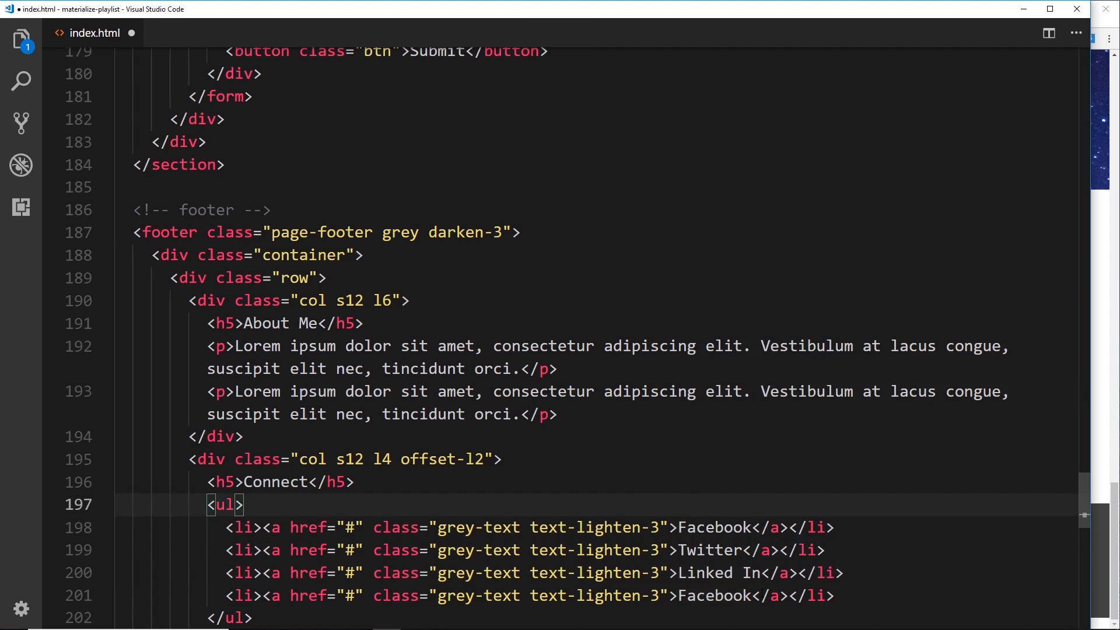
double_click(713, 595)
text(Instagram)
key(ctrl+s)
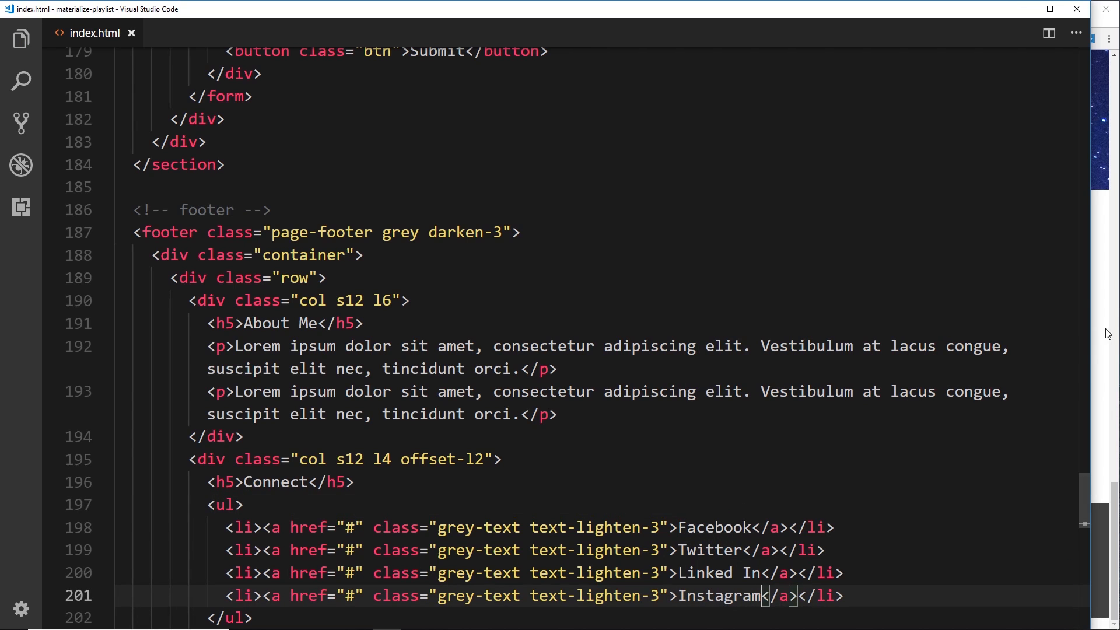
- Resize the Chrome window to check the footer columns stacking at narrow and full widths
click(1106, 334)
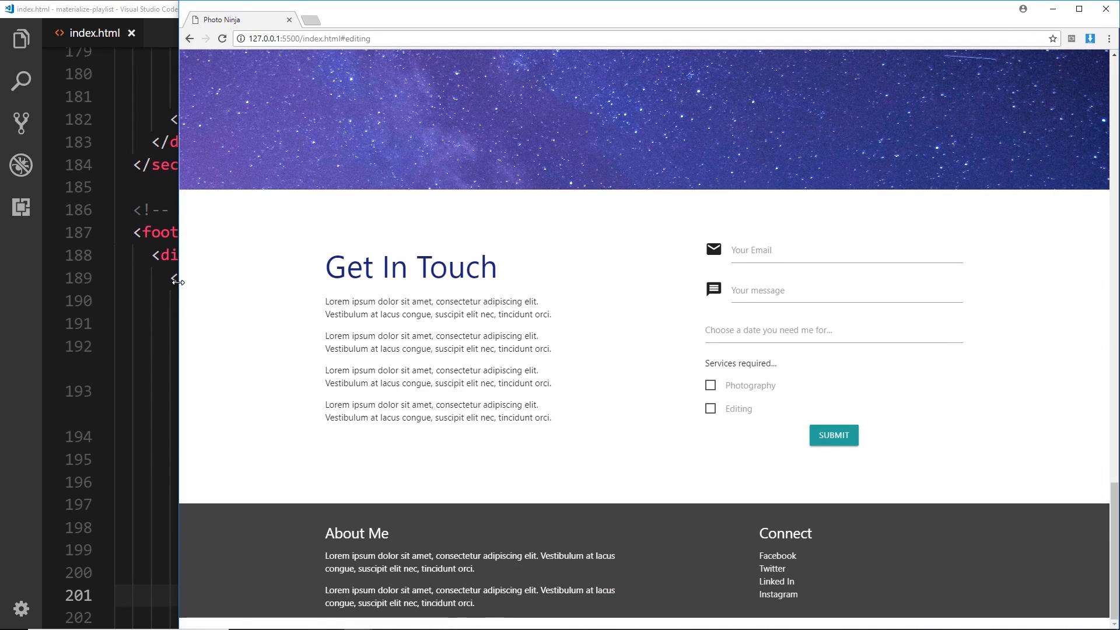
drag(180, 287, 634, 289)
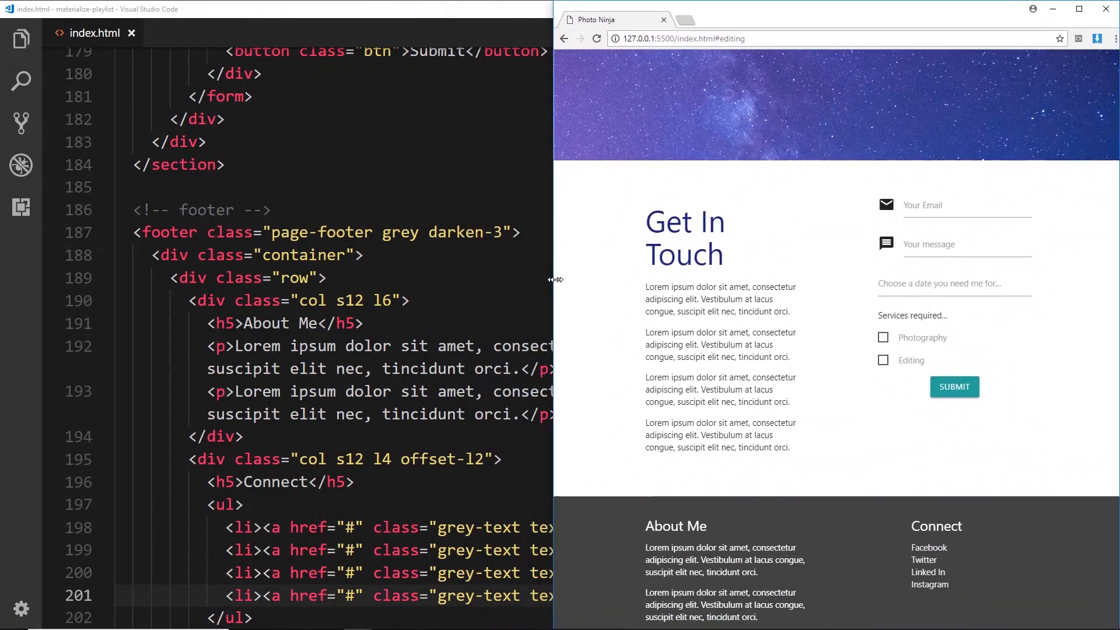
scroll(735, 305, down, 5)
scroll(735, 350, down, 5)
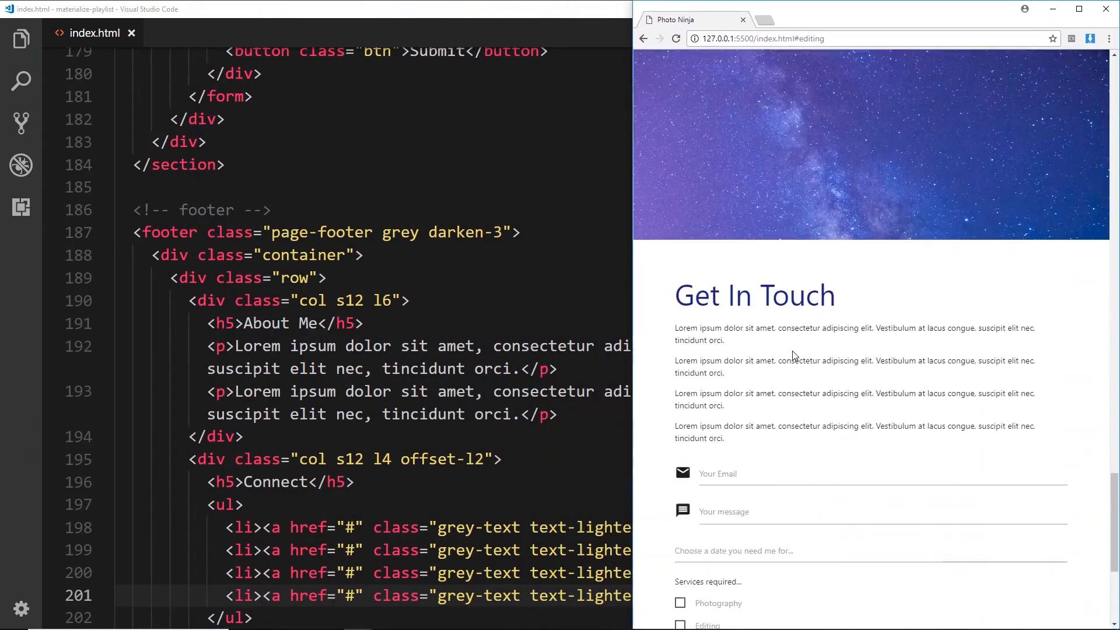
scroll(700, 394, down, 4)
scroll(644, 452, down, 1)
mouse_move(634, 405)
mouse_down()
mouse_move(804, 391)
mouse_move(86, 405)
mouse_up()
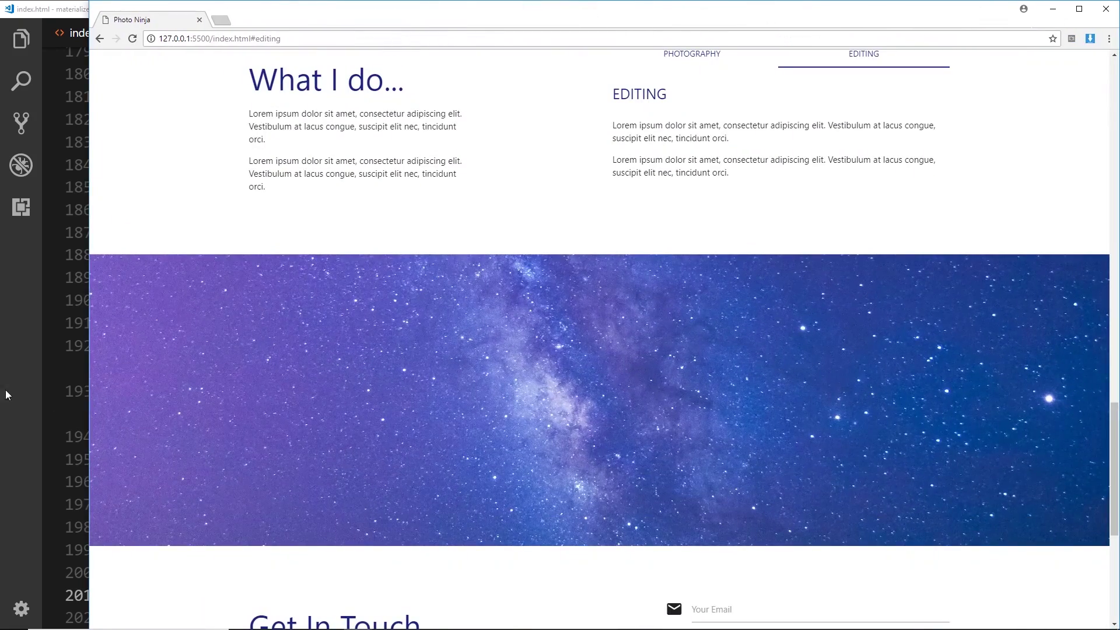
click(19, 372)
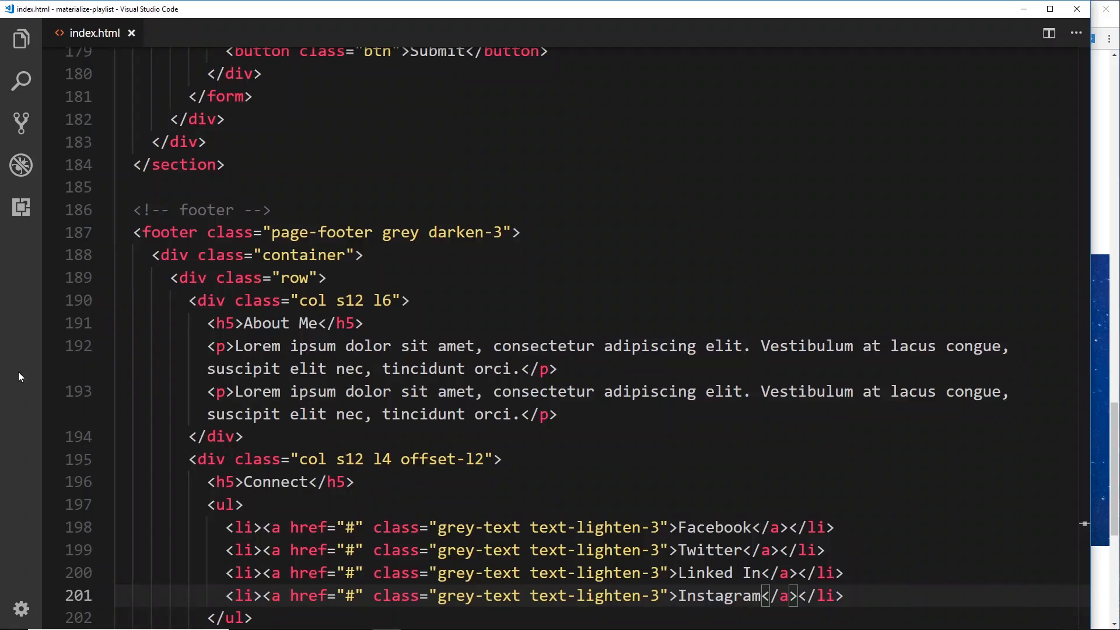
scroll(609, 375, down, 5)
scroll(609, 375, down, 2)
click(1101, 350)
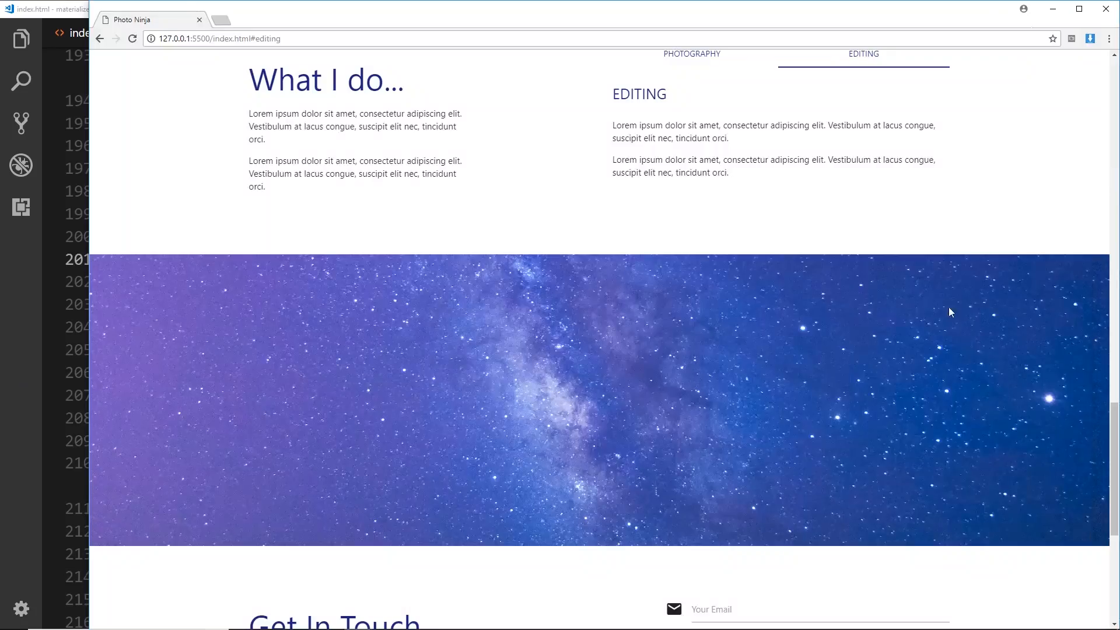
scroll(906, 345, down, 5)
scroll(789, 484, down, 3)
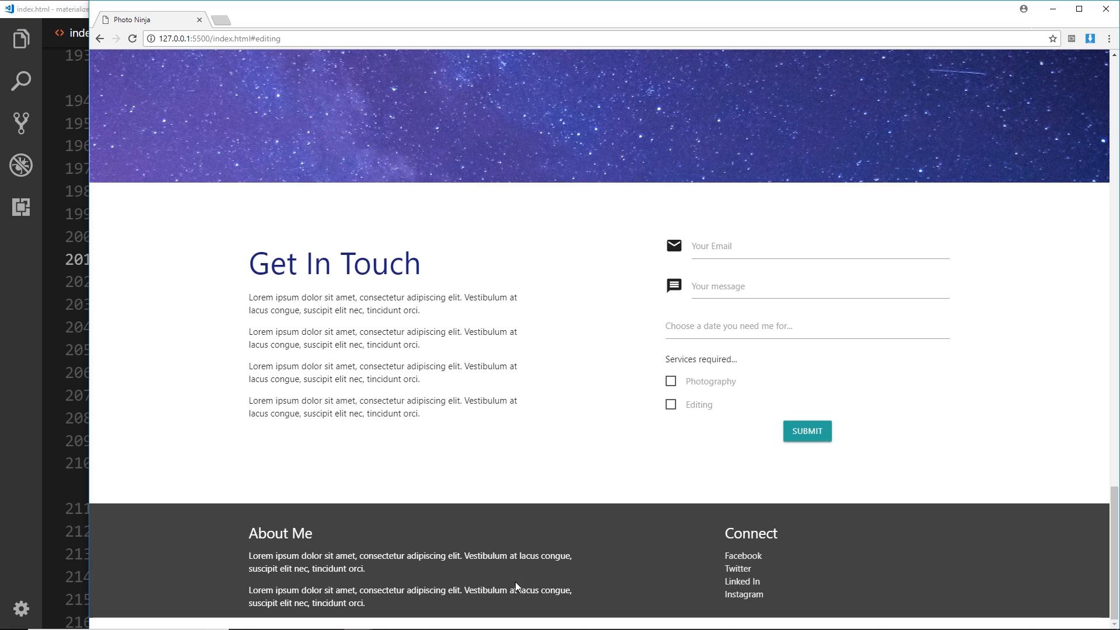
- Add a div.footer-copyright.grey.darken-4 strip after the footer container
click(33, 508)
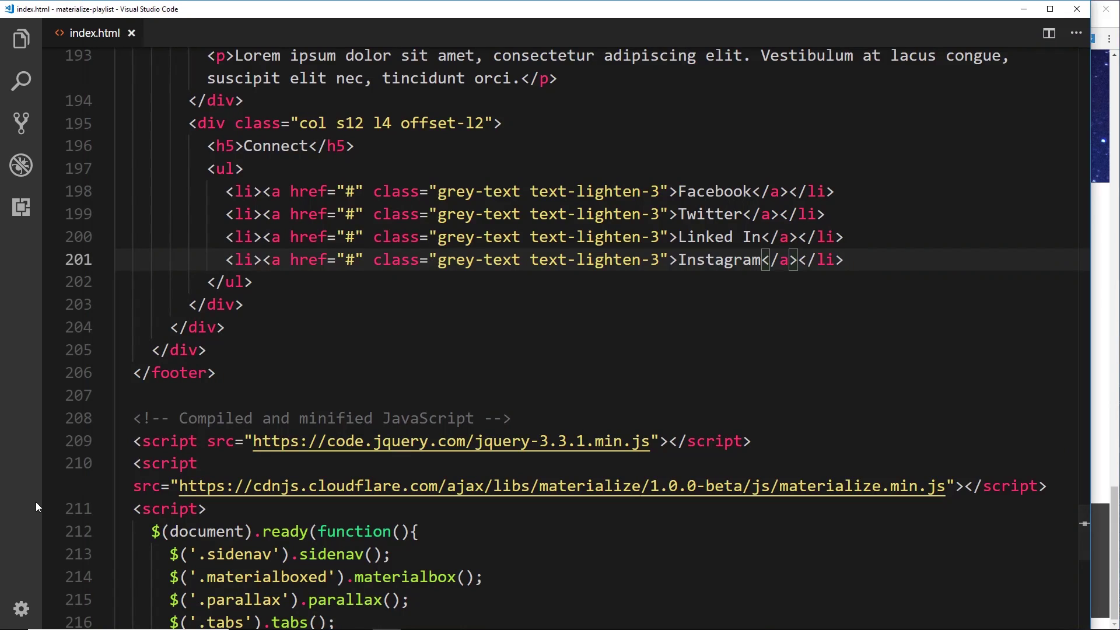
click(211, 373)
click(210, 350)
key(Return)
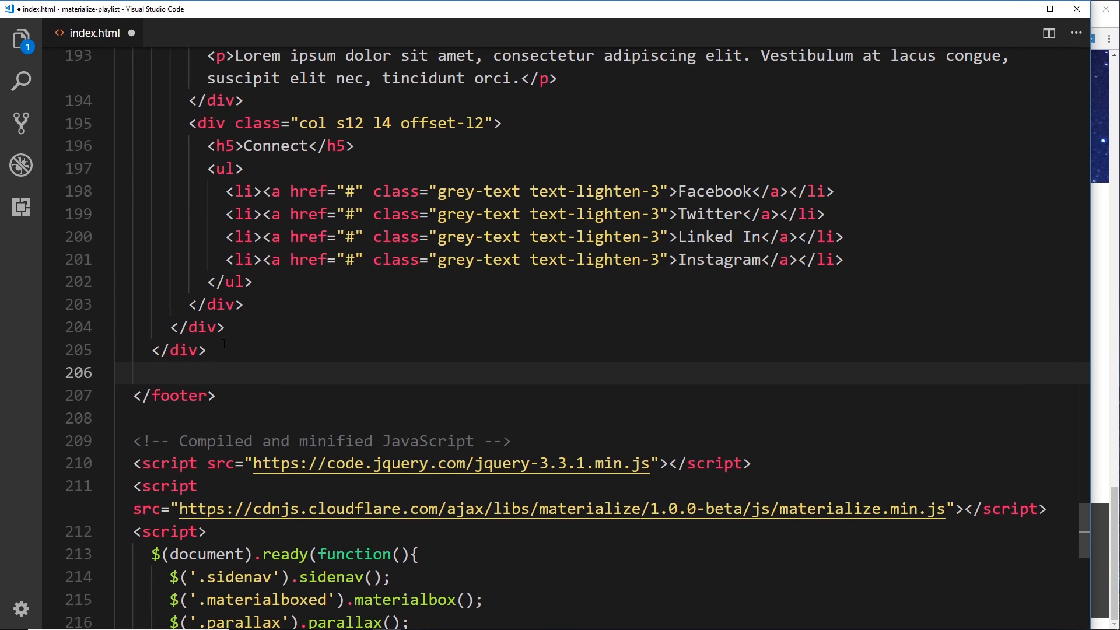
text(div)
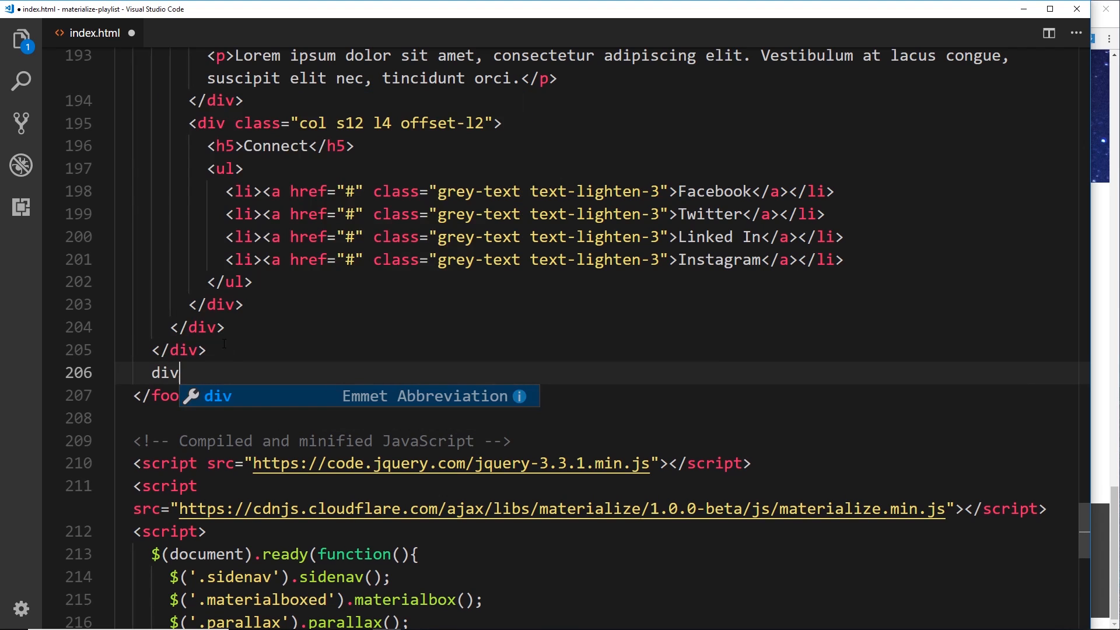
text(.footer-copyright)
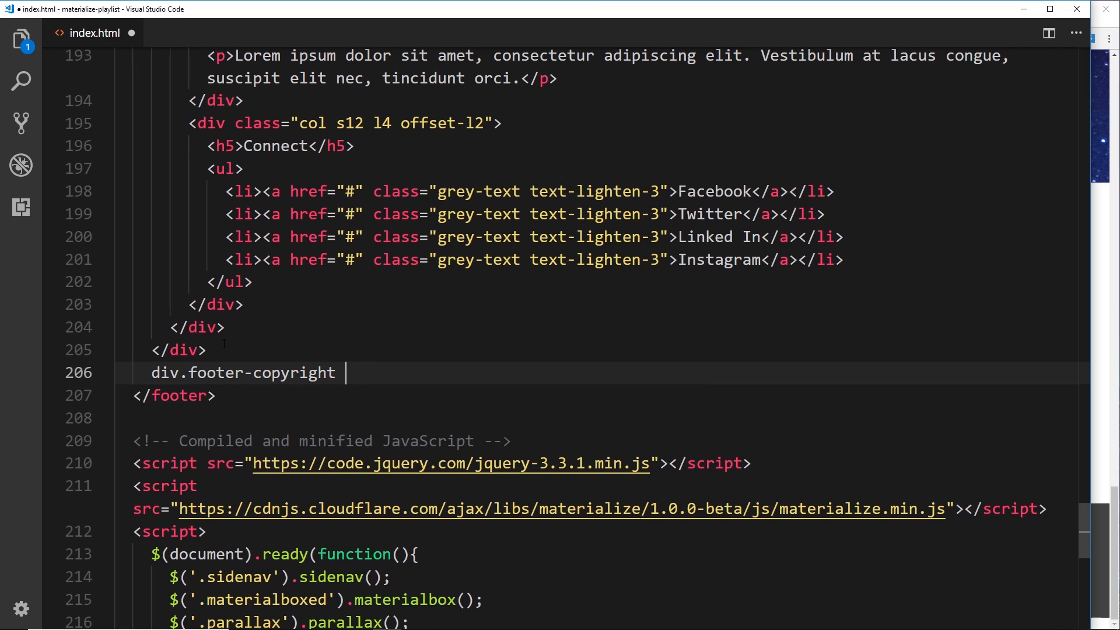
key(BackSpace)
text(.grey.darken-4)
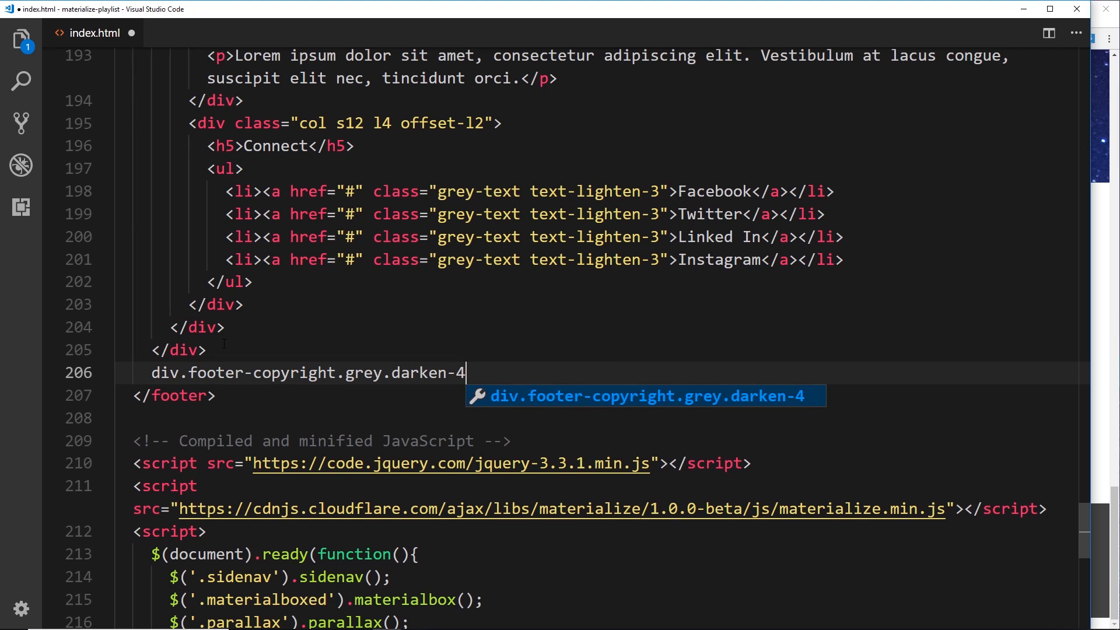
key(Tab)
key(Return)
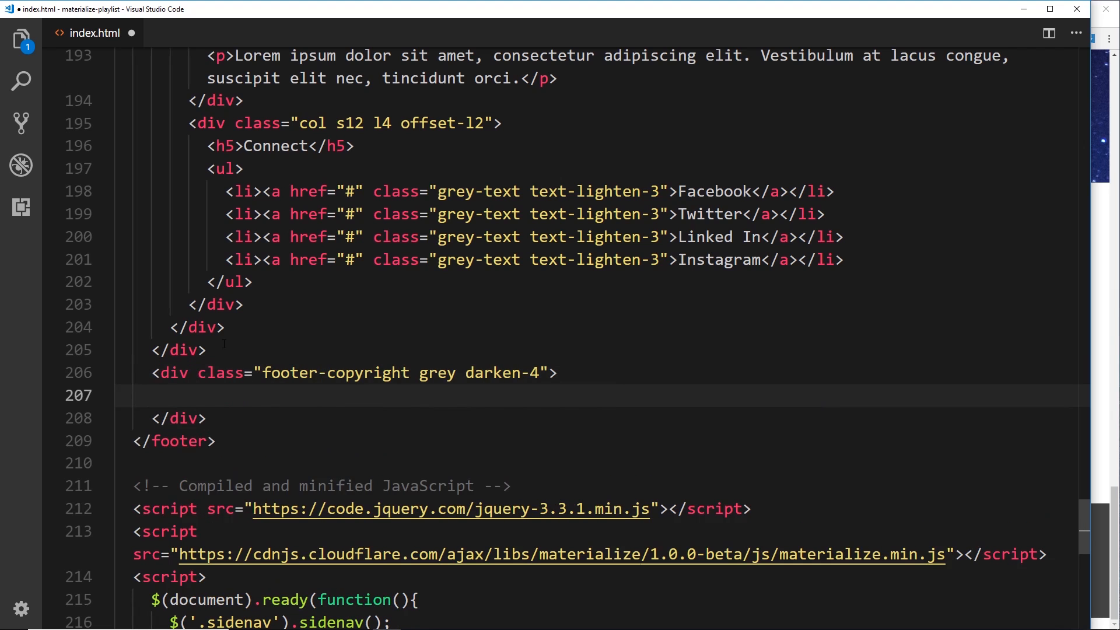
text(div.container)
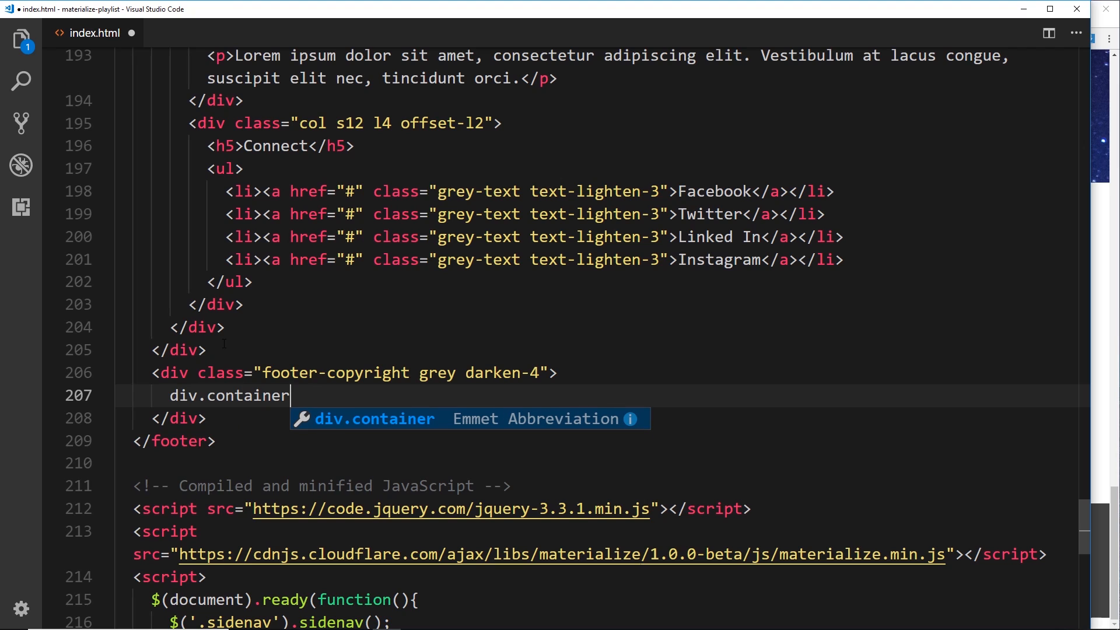
text(.center-align)
- Fill it with a center-align container reading &copy; 2018 Photo Ninja, save and preview
key(Tab)
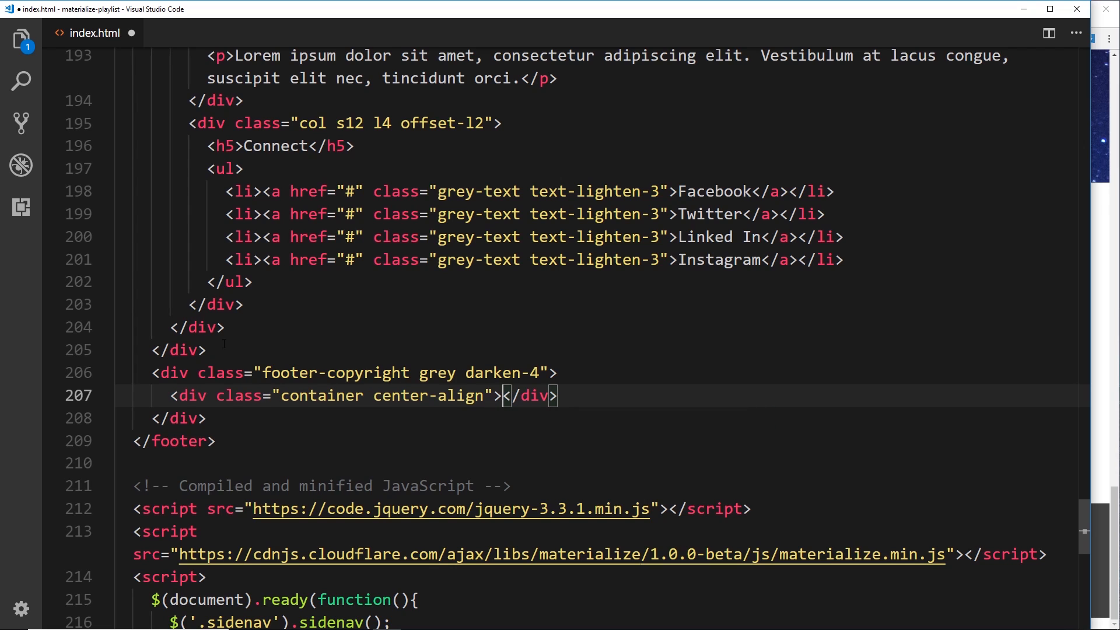
text(&copy)
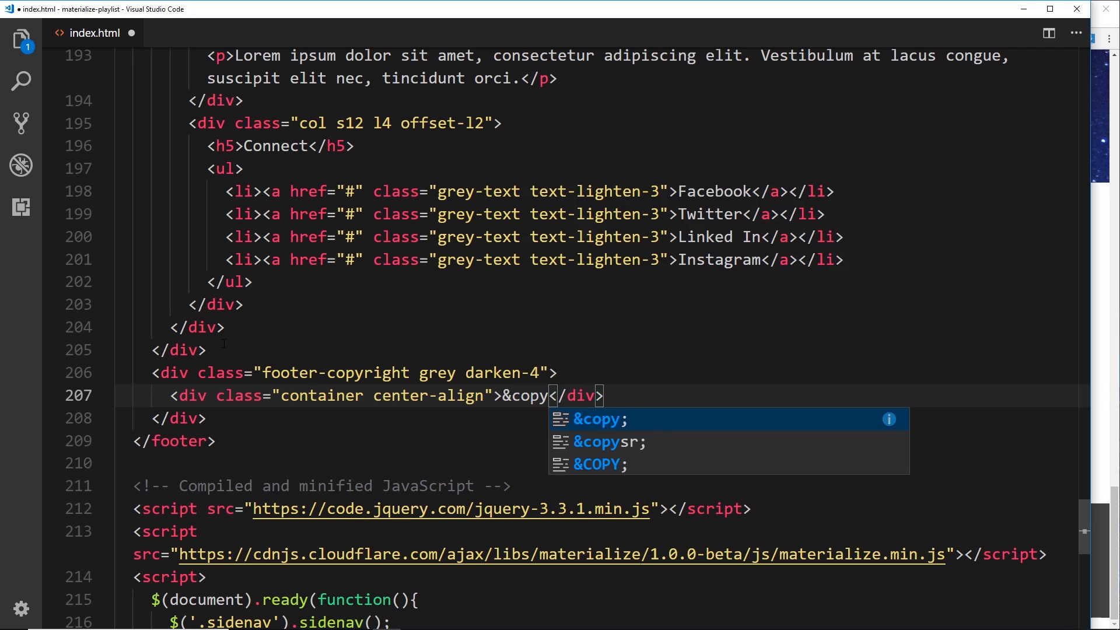
text(;)
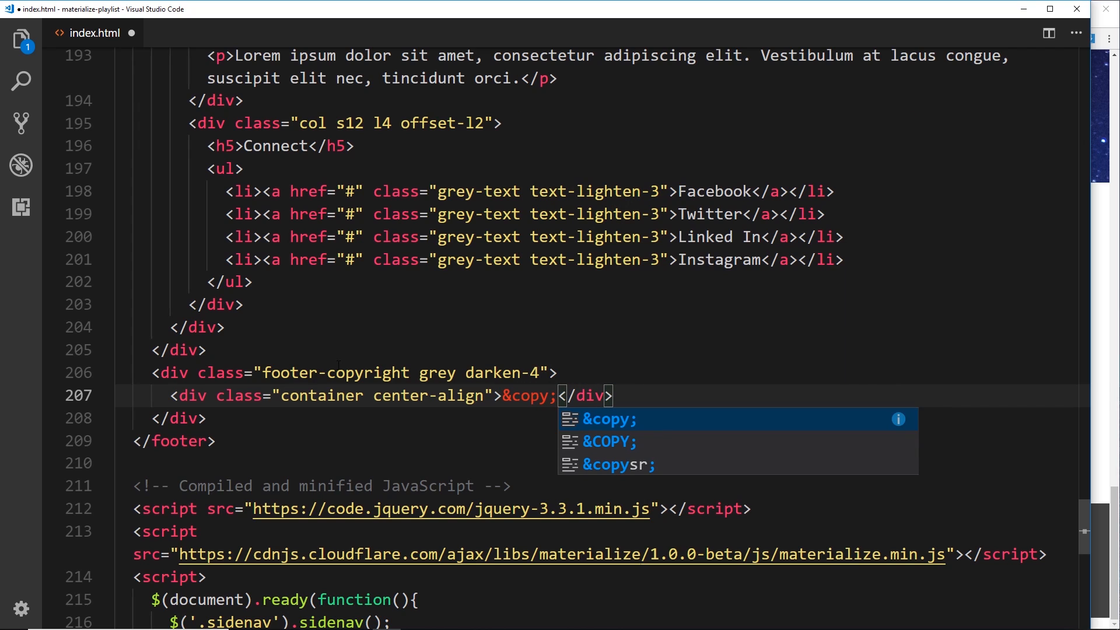
key(ctrl+s)
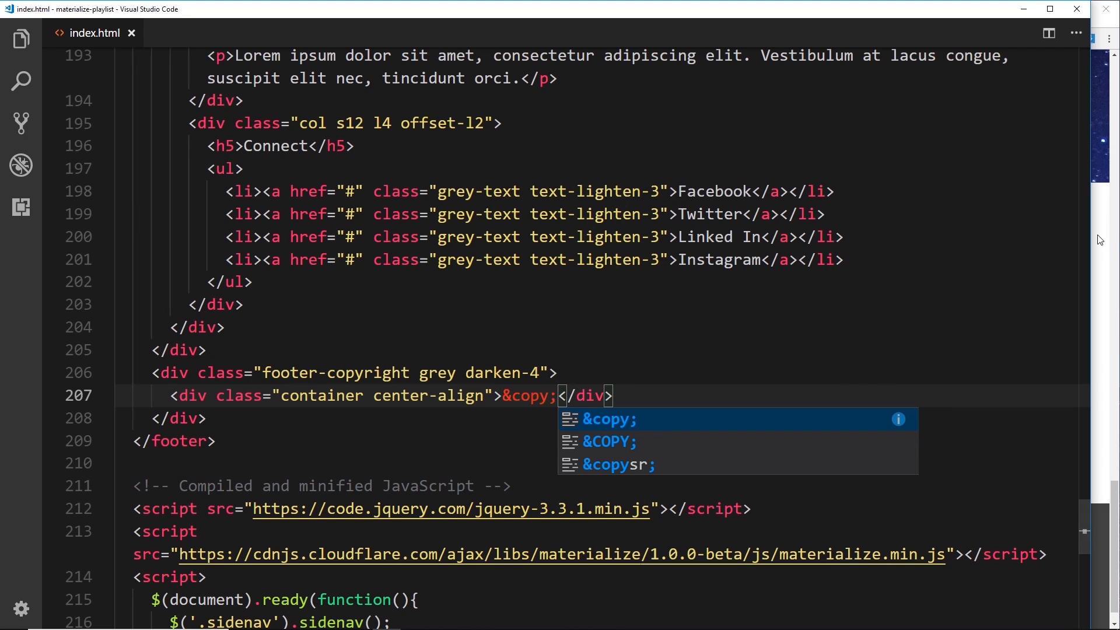
click(1099, 240)
scroll(736, 425, down, 2)
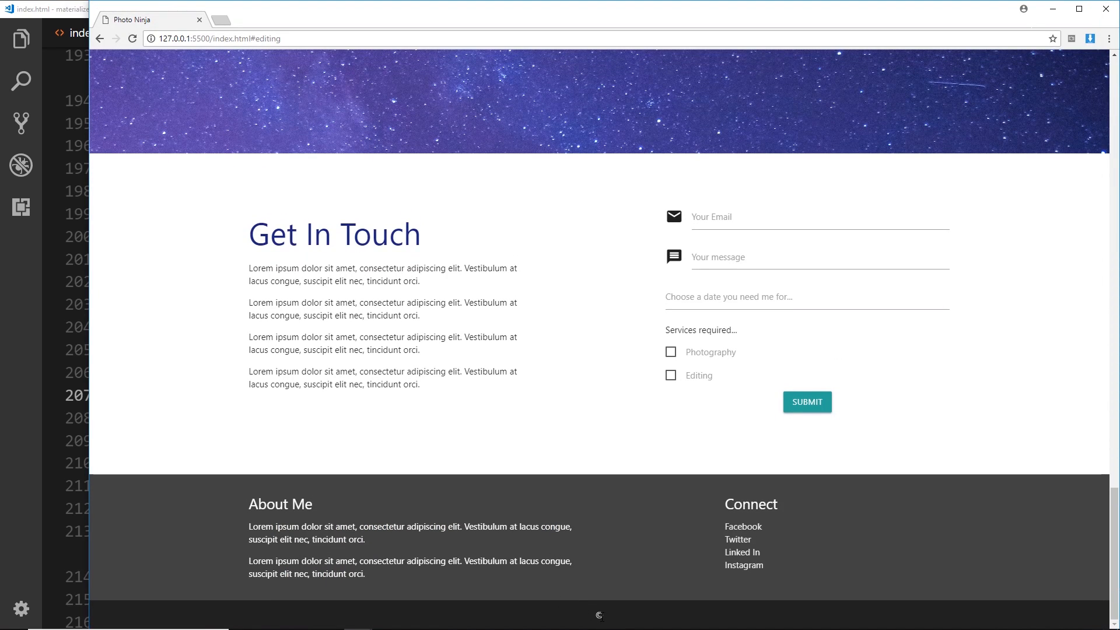
- Correct Ninjas to Ninja in the copyright text and save again
click(34, 538)
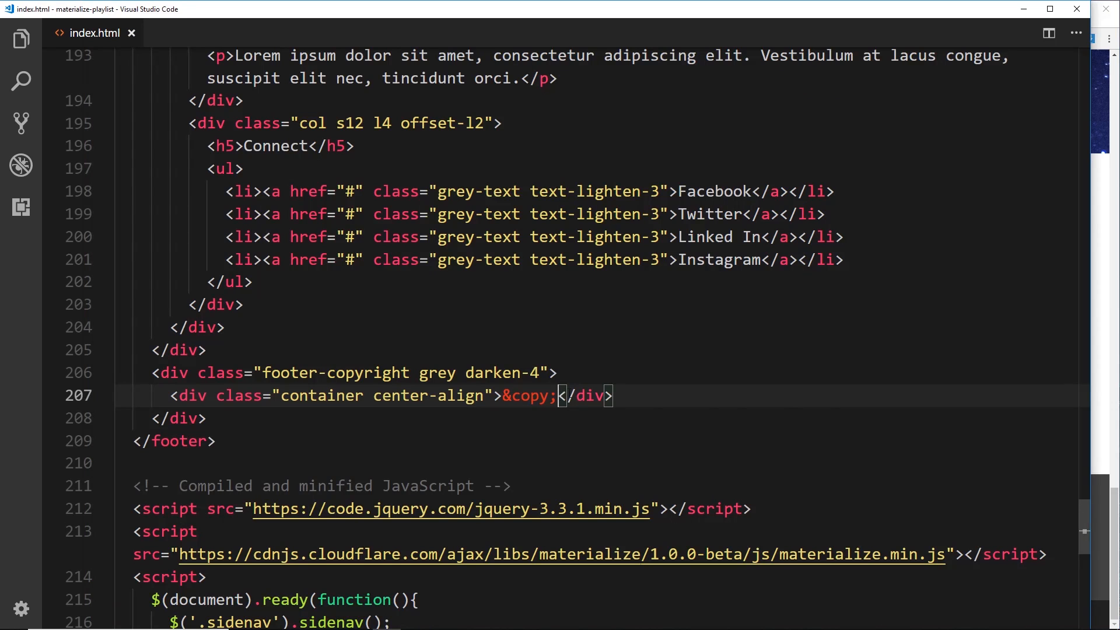
text(2018 Photo)
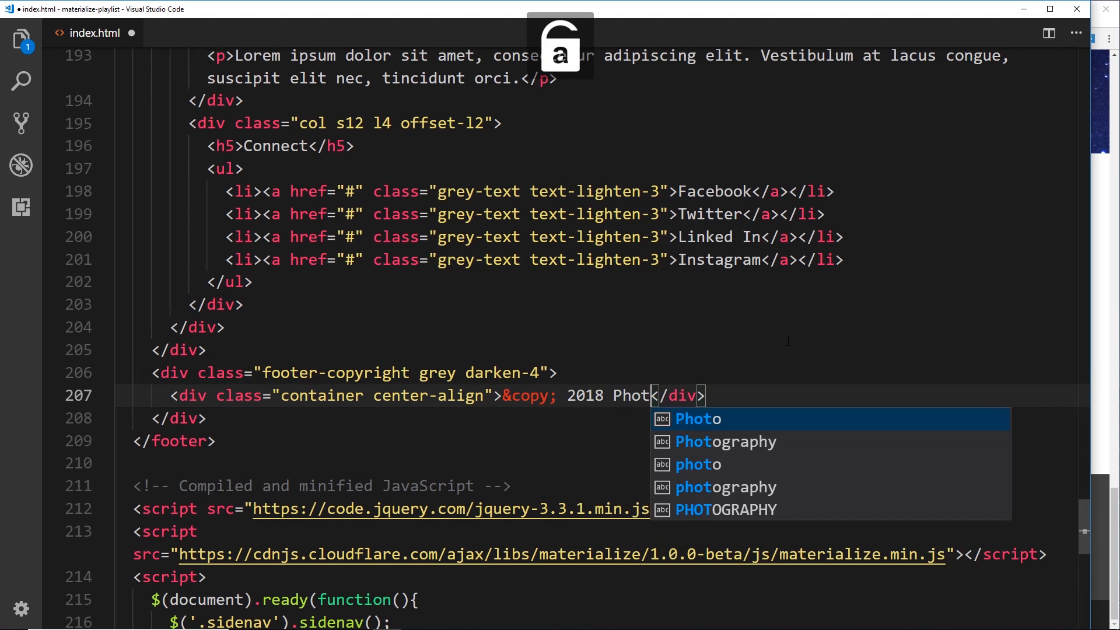
text( Ninjas)
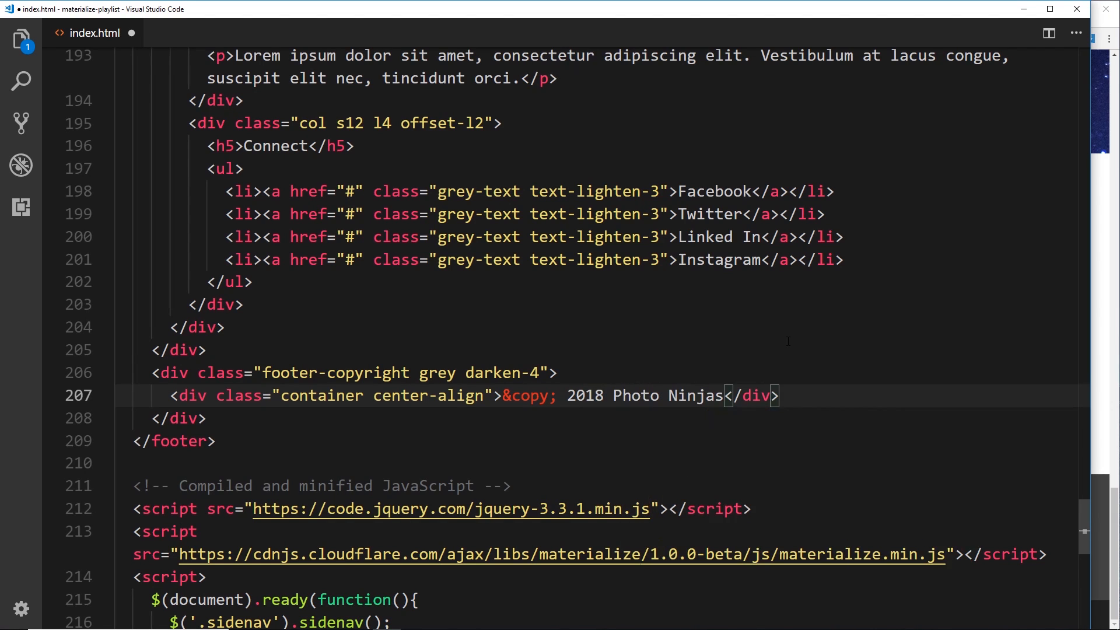
key(BackSpace)
key(ctrl+s)
- Preview the corrected © 2018 Photo Ninja footer at narrow mobile width and full width
click(1101, 245)
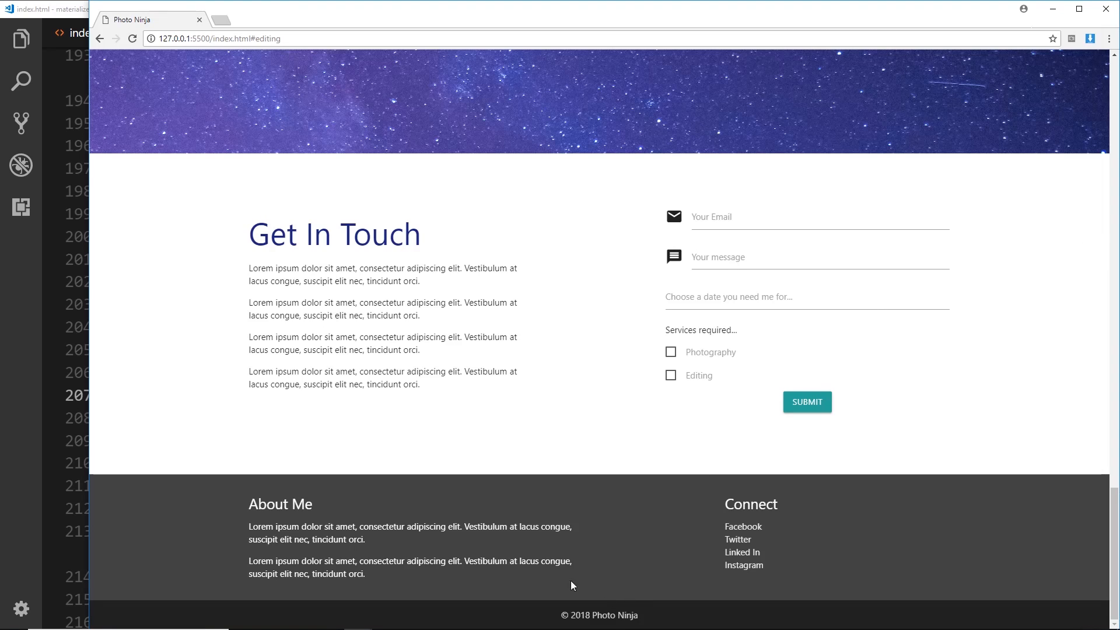
drag(91, 429, 837, 420)
scroll(996, 526, down, 5)
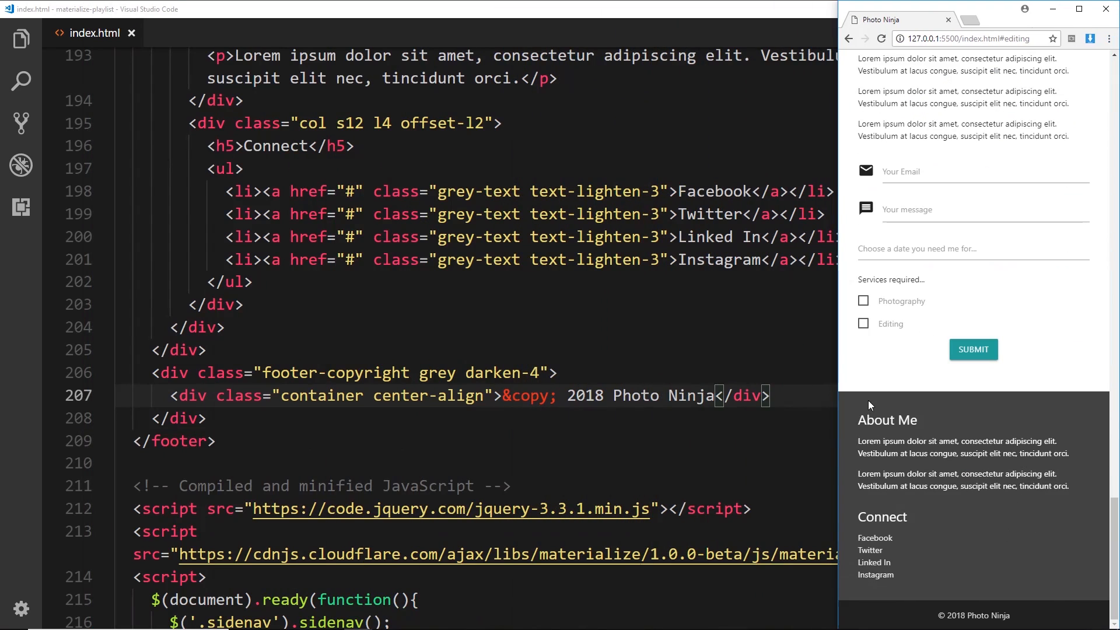
drag(839, 383, 106, 376)
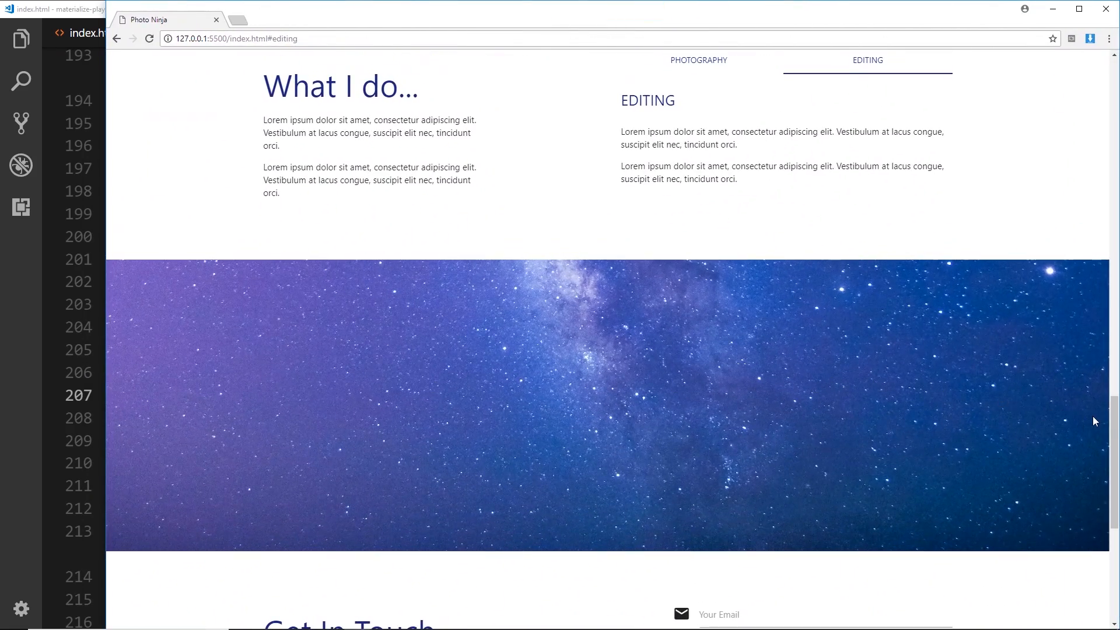
drag(1114, 490, 1114, 61)
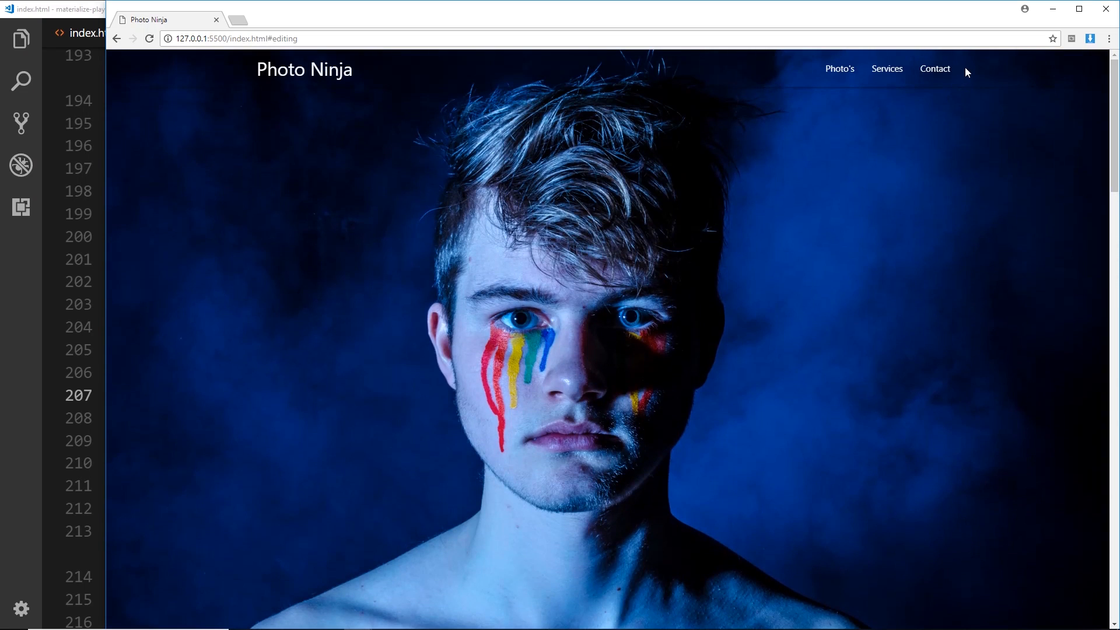